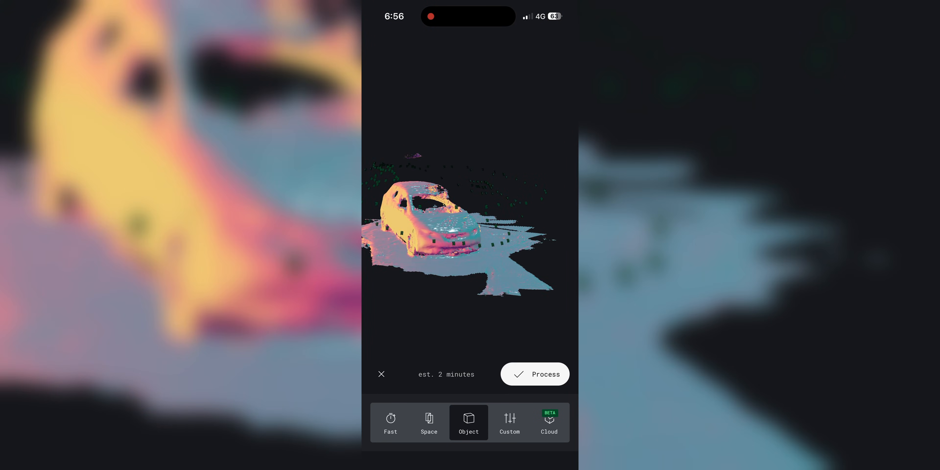
{"action": "left_click_drag", "start_coordinate": [511, 233], "coordinate": [432, 205]}
{"action": "left_click_drag", "start_coordinate": [452, 233], "coordinate": [464, 215]}
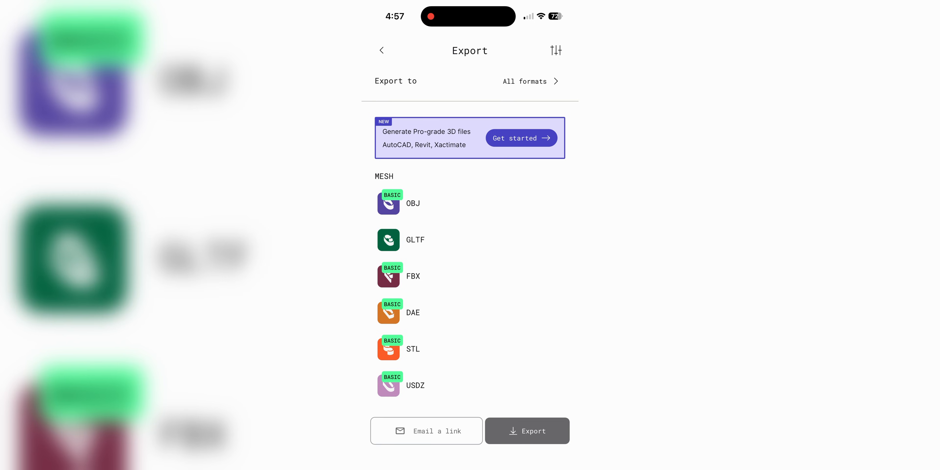
{"action": "left_click", "coordinate": [470, 239]}
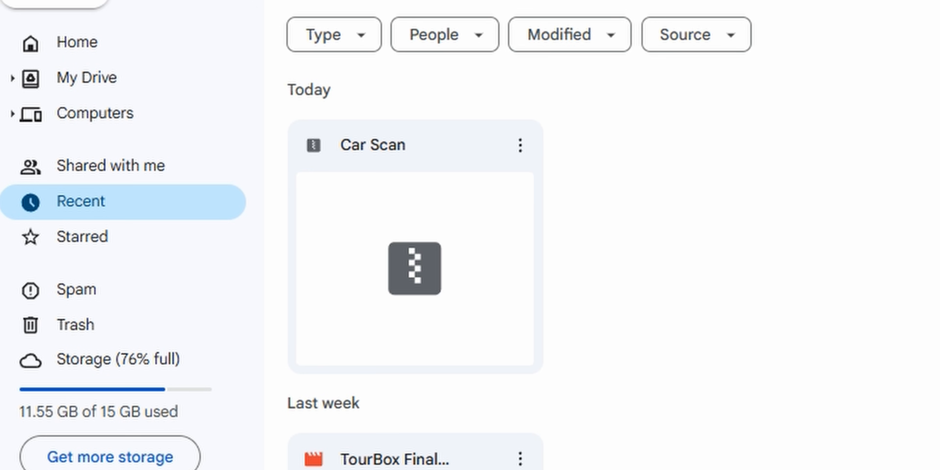
Download the Car Scan archive from Google Drive and extract the zip in the Bens Car folder.
{"action": "right_click", "coordinate": [395, 281]}
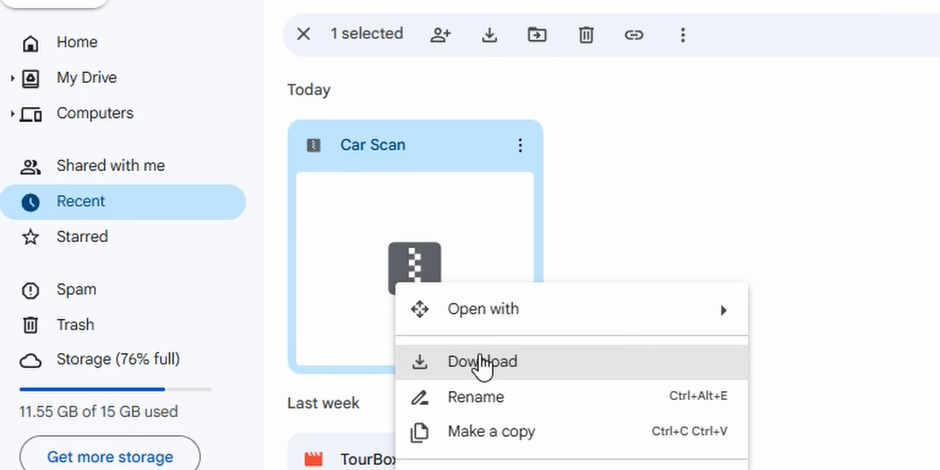
{"action": "left_click", "coordinate": [486, 361]}
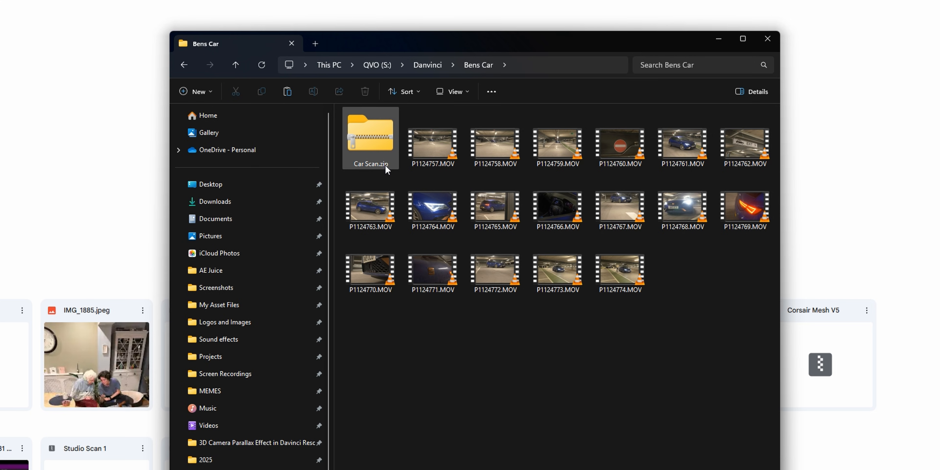
{"action": "left_click", "coordinate": [382, 157]}
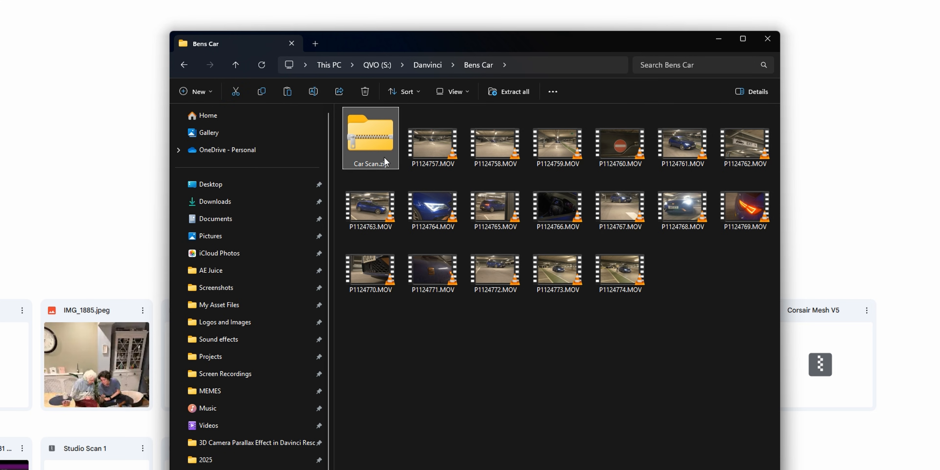
{"action": "right_click", "coordinate": [391, 144]}
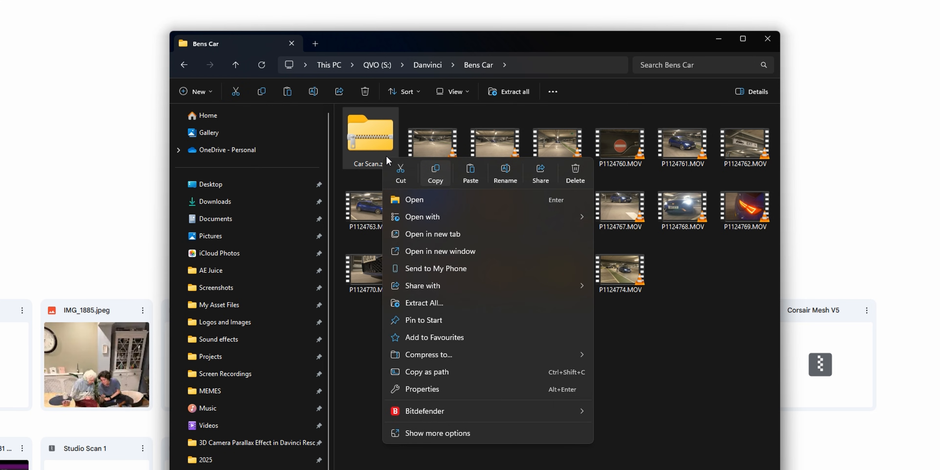
{"action": "left_click", "coordinate": [463, 305]}
{"action": "left_click", "coordinate": [567, 332]}
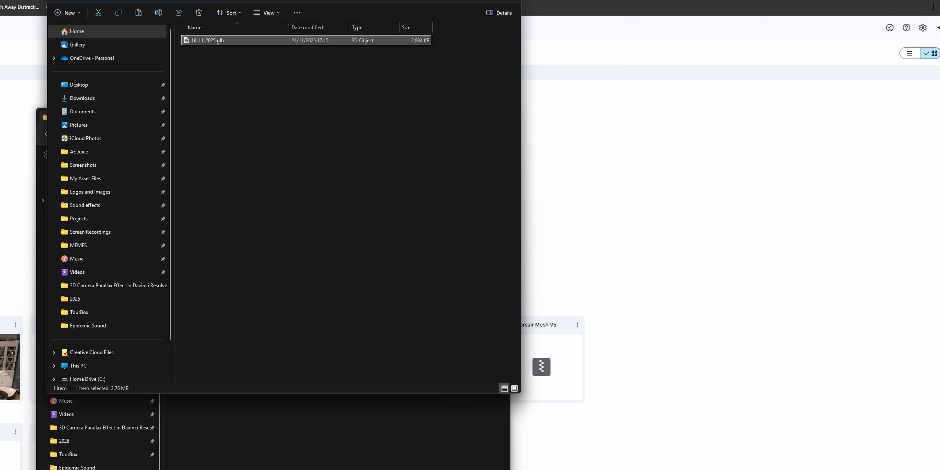
Switch to Blender and delete the default cube from the new scene.
{"action": "left_click_drag", "start_coordinate": [245, 0], "coordinate": [642, 35]}
{"action": "left_click", "coordinate": [423, 115]}
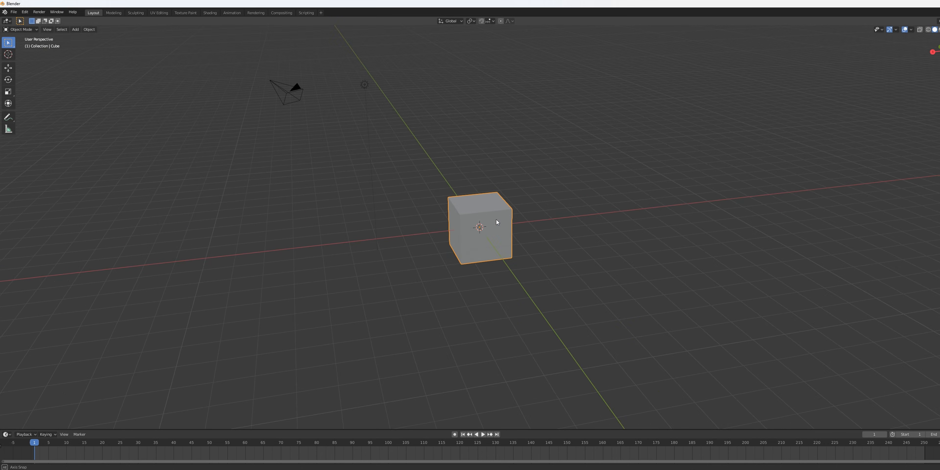
{"action": "left_click", "coordinate": [314, 108]}
{"action": "right_click", "coordinate": [308, 105]}
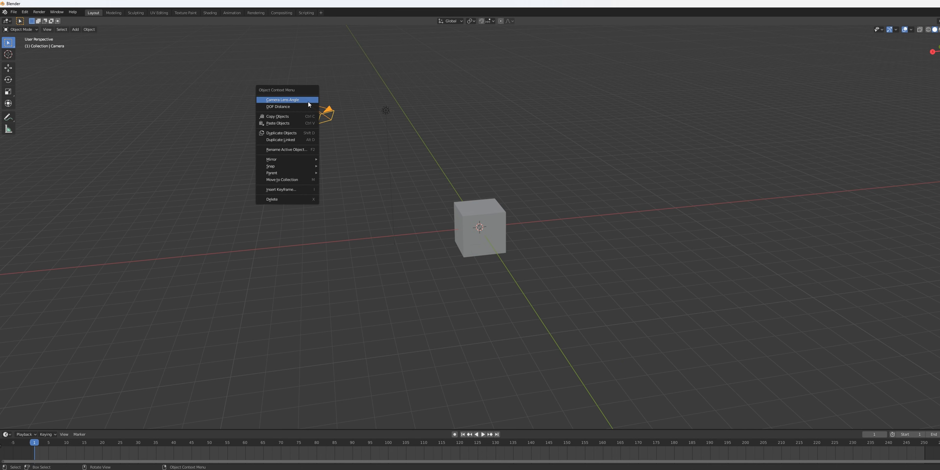
{"action": "left_click", "coordinate": [386, 110]}
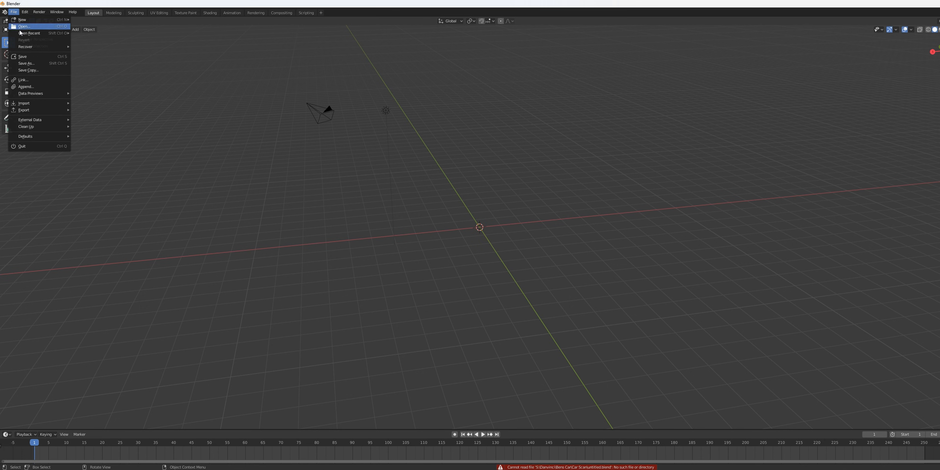
Import the glTF file 16_11_2025.glb from the Car Scan folder inside Bens Car on the QVO (S:) drive.
{"action": "mouse_move", "coordinate": [23, 103]}
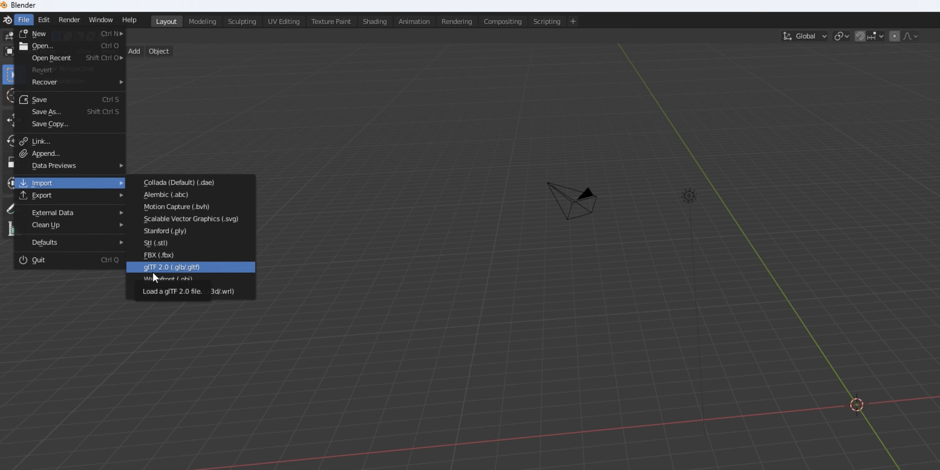
{"action": "left_click", "coordinate": [153, 272]}
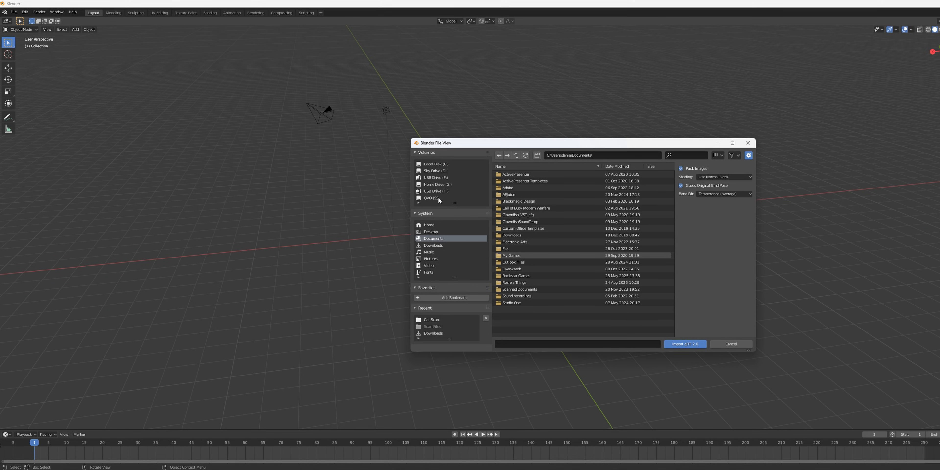
{"action": "double_click", "coordinate": [526, 175]}
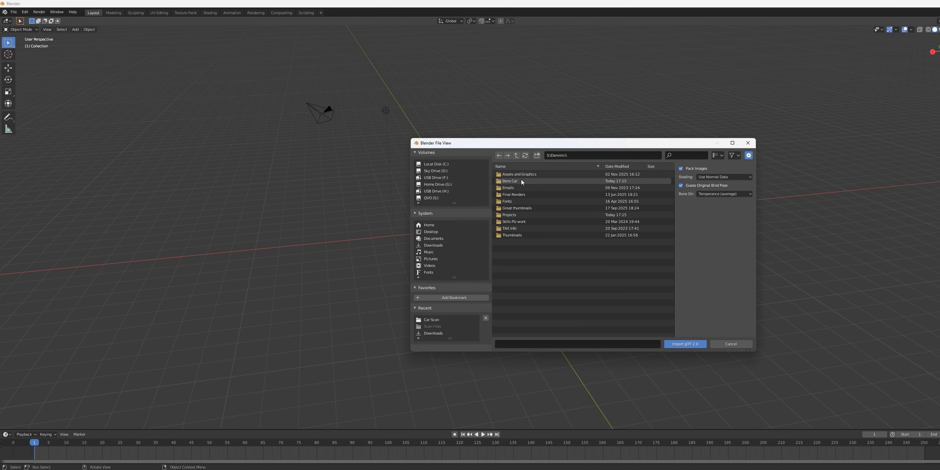
{"action": "double_click", "coordinate": [520, 178]}
{"action": "double_click", "coordinate": [526, 175]}
{"action": "left_click", "coordinate": [528, 174]}
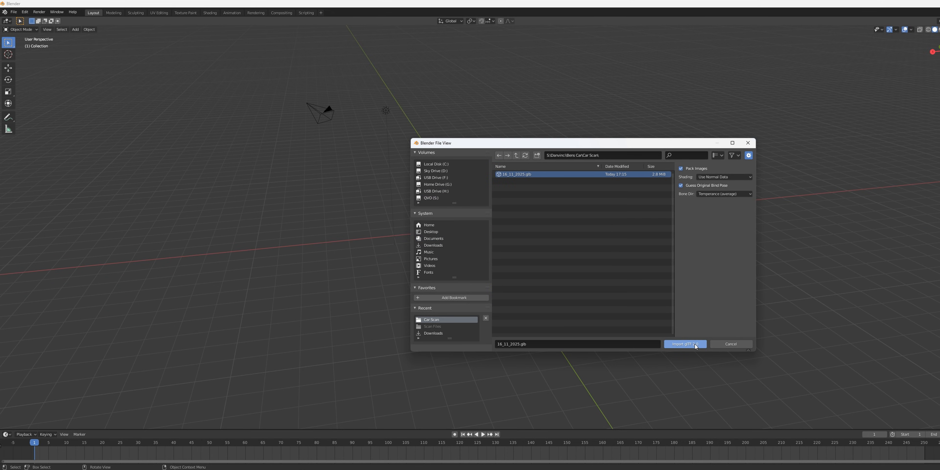
{"action": "left_click", "coordinate": [685, 344]}
Inspect the imported car scan from all sides and display it with Material Preview shading.
{"action": "left_click_drag", "start_coordinate": [459, 233], "coordinate": [620, 232]}
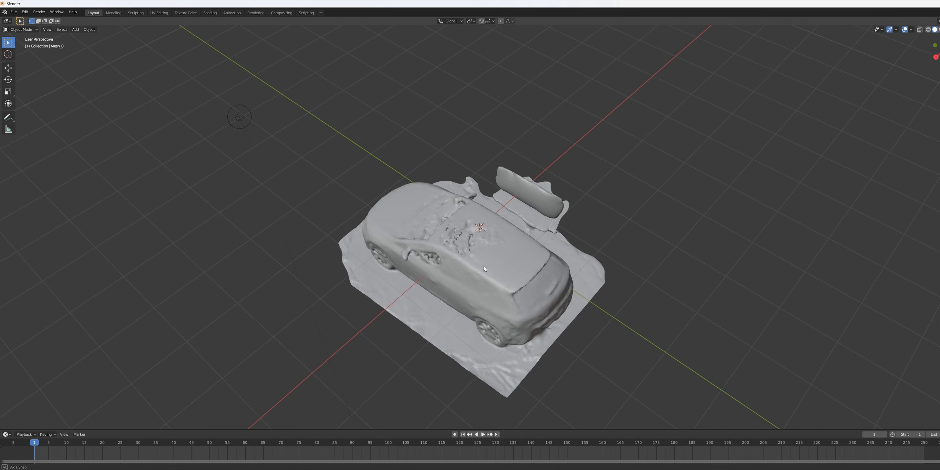
{"action": "left_click_drag", "start_coordinate": [483, 265], "coordinate": [525, 246]}
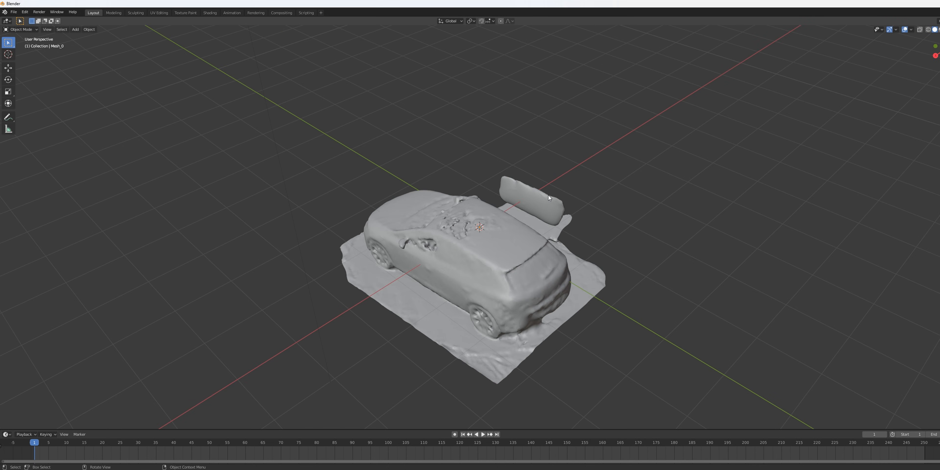
{"action": "left_click_drag", "start_coordinate": [571, 211], "coordinate": [495, 283]}
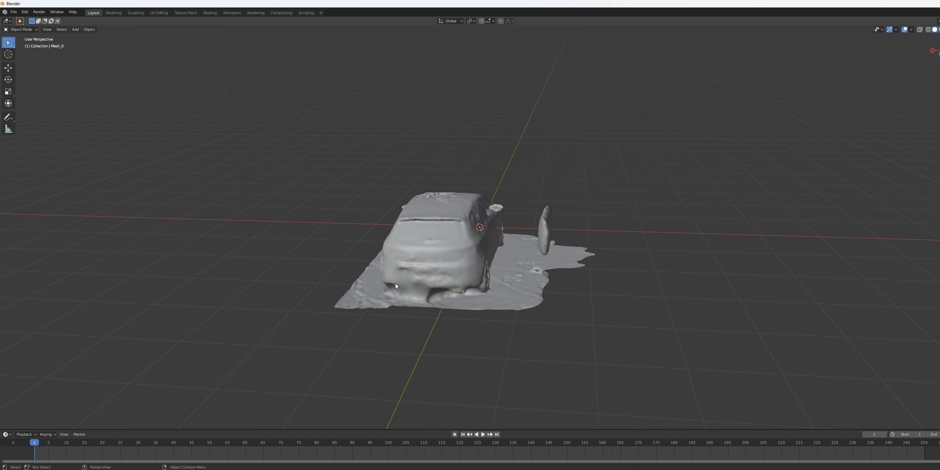
{"action": "left_click_drag", "start_coordinate": [553, 294], "coordinate": [688, 211]}
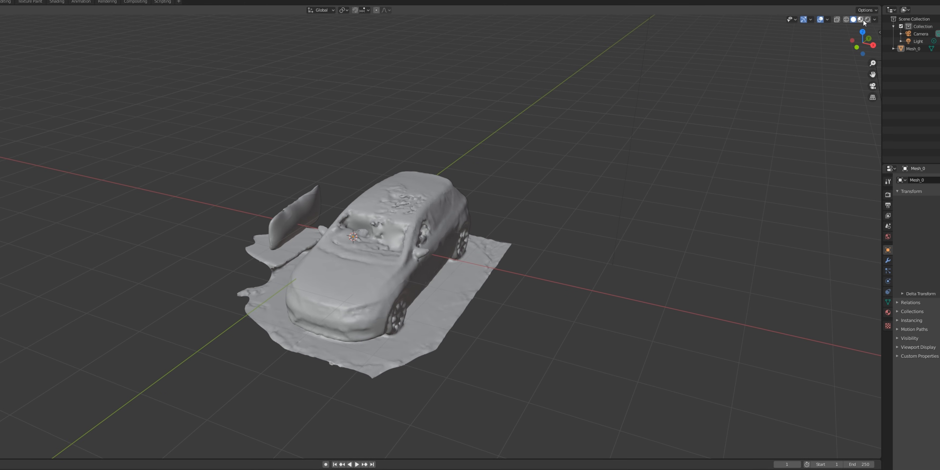
{"action": "left_click", "coordinate": [861, 20]}
{"action": "left_click_drag", "start_coordinate": [561, 209], "coordinate": [461, 241]}
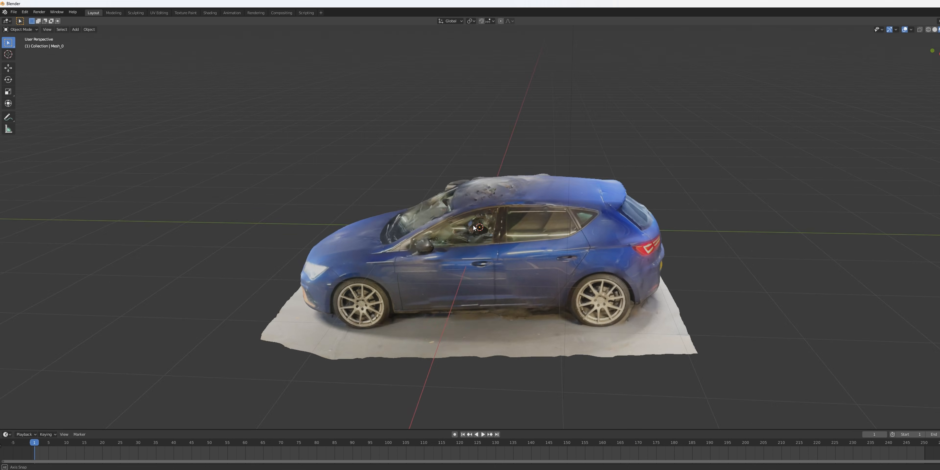
Put the car mesh into Edit Mode and view it straight from behind in orthographic projection.
{"action": "left_click_drag", "start_coordinate": [467, 233], "coordinate": [589, 227]}
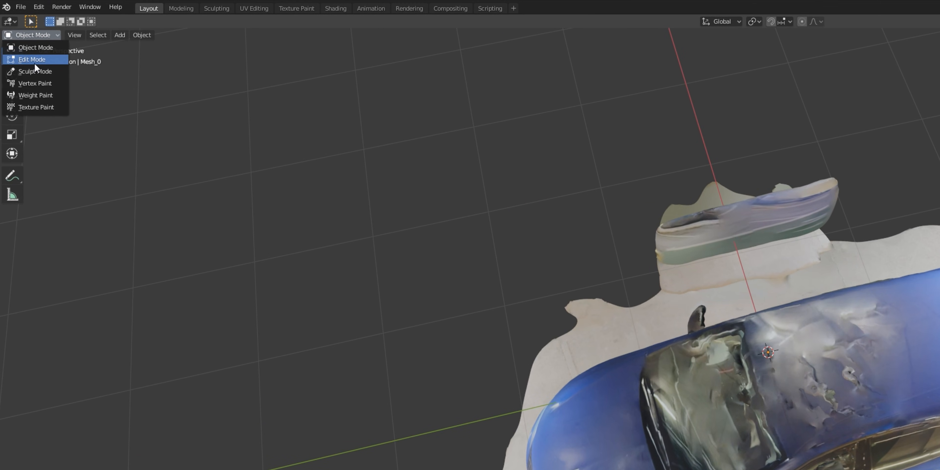
{"action": "left_click", "coordinate": [35, 62]}
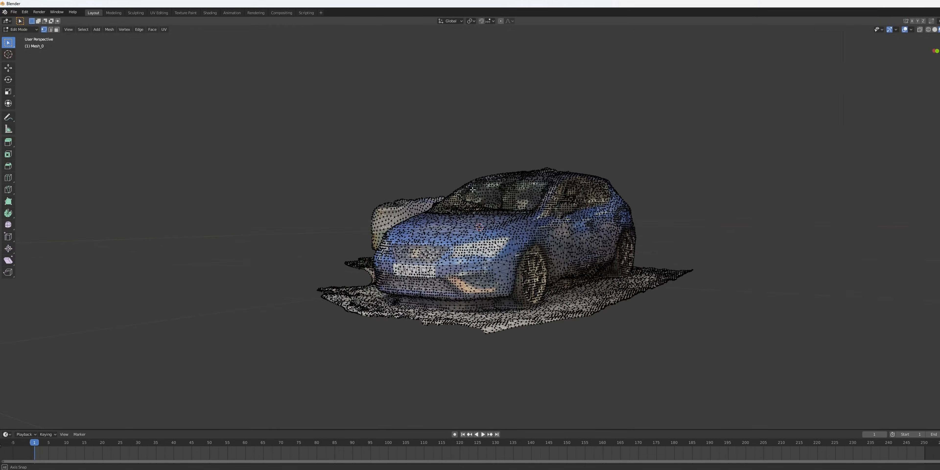
{"action": "left_click_drag", "start_coordinate": [507, 252], "coordinate": [352, 211]}
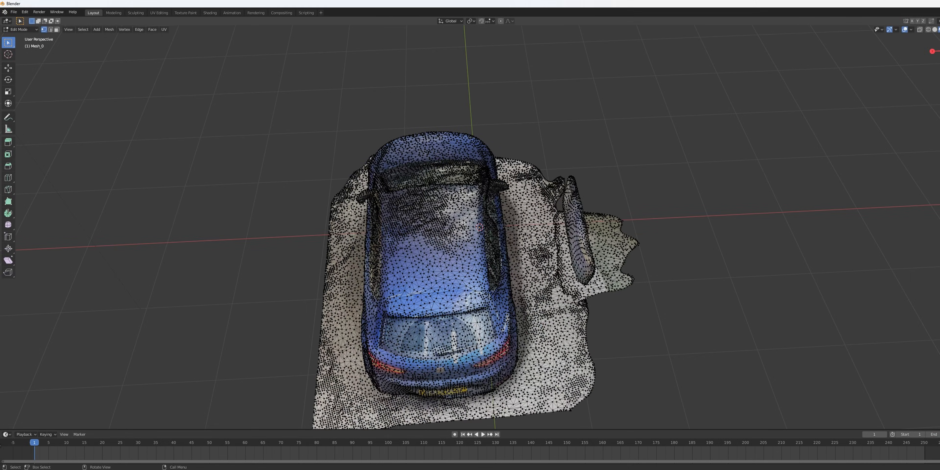
{"action": "key", "text": "KP_1"}
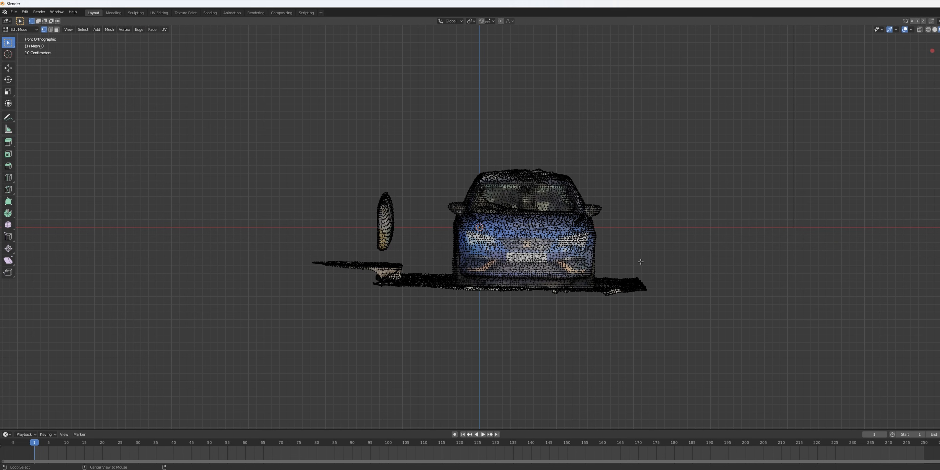
{"action": "key", "text": "KP_7"}
{"action": "left_click_drag", "start_coordinate": [646, 268], "coordinate": [608, 383]}
{"action": "left_click_drag", "start_coordinate": [573, 227], "coordinate": [625, 230]}
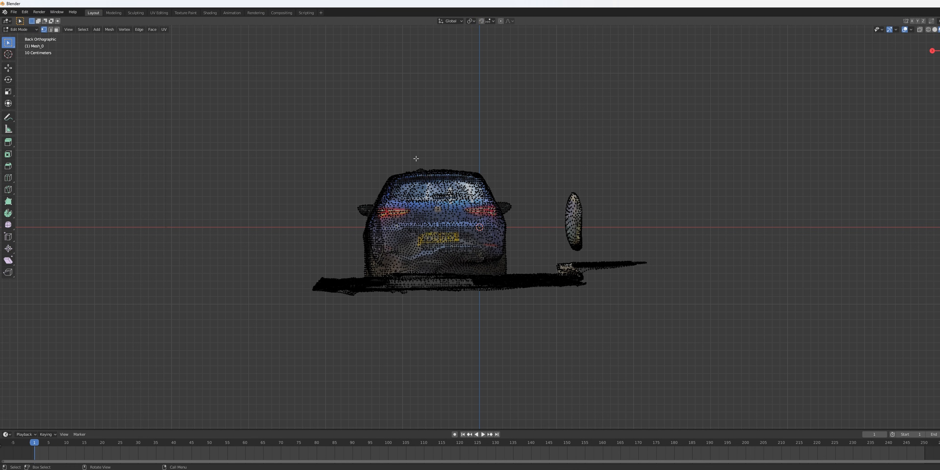
Delete the vertices of the floating fragment and the stray ground beside the car.
{"action": "left_click_drag", "start_coordinate": [520, 176], "coordinate": [690, 323]}
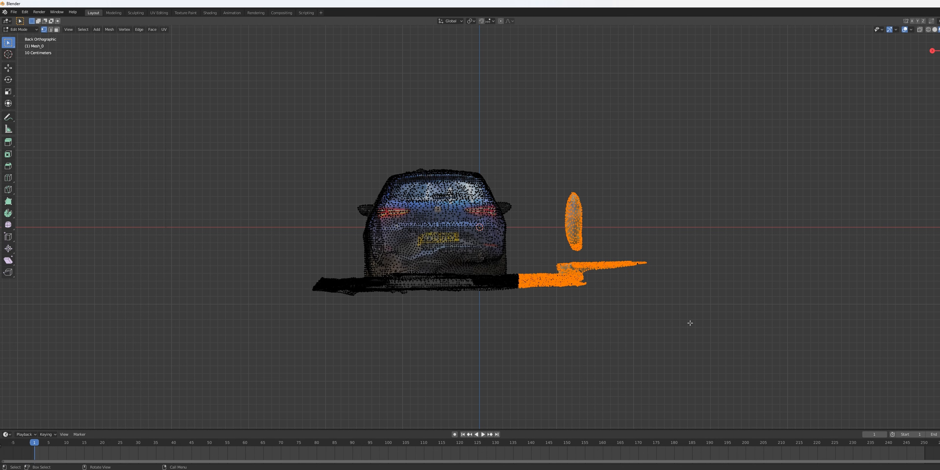
{"action": "left_click", "coordinate": [684, 310]}
{"action": "left_click_drag", "start_coordinate": [679, 157], "coordinate": [521, 314]}
{"action": "left_click", "coordinate": [587, 311]}
{"action": "left_click_drag", "start_coordinate": [659, 157], "coordinate": [522, 324]}
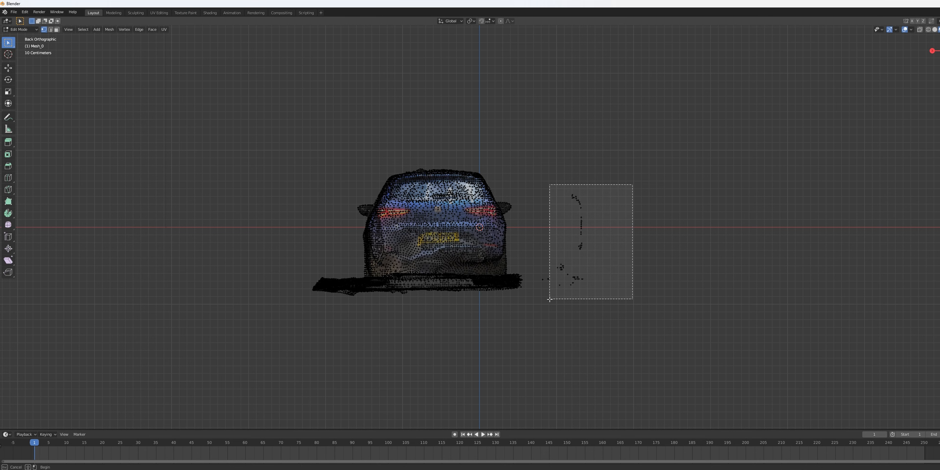
{"action": "key", "text": "x"}
{"action": "left_click_drag", "start_coordinate": [538, 311], "coordinate": [539, 303]}
{"action": "key", "text": "x"}
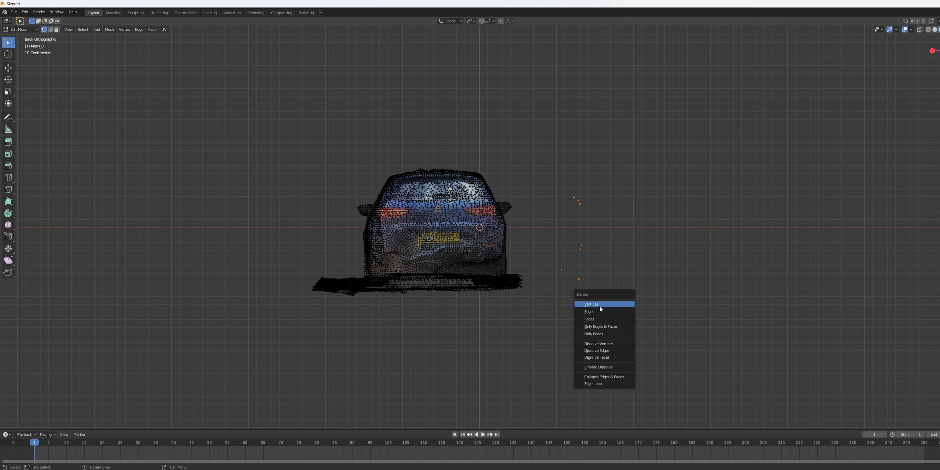
{"action": "left_click", "coordinate": [599, 310]}
Remove the remaining ground geometry around the car using the orthographic views, and return to Object Mode.
{"action": "left_click_drag", "start_coordinate": [581, 241], "coordinate": [413, 346]}
{"action": "left_click_drag", "start_coordinate": [557, 323], "coordinate": [344, 287]}
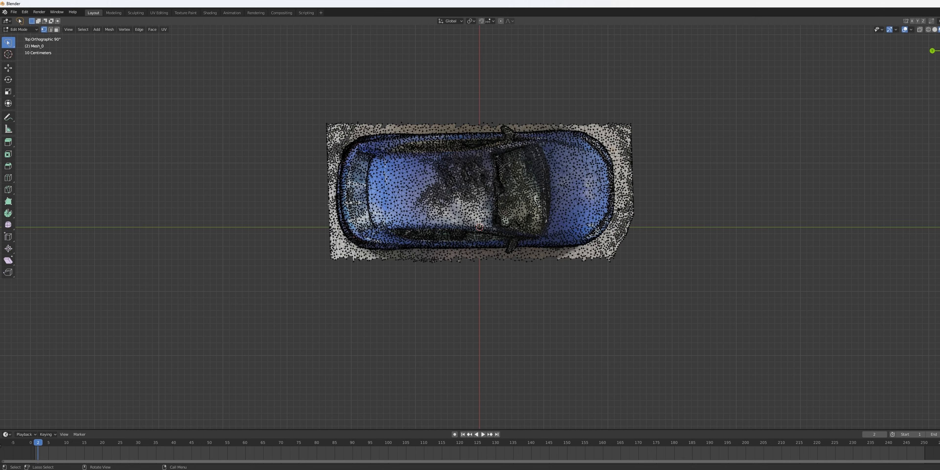
{"action": "key", "text": "ctrl+KP_3"}
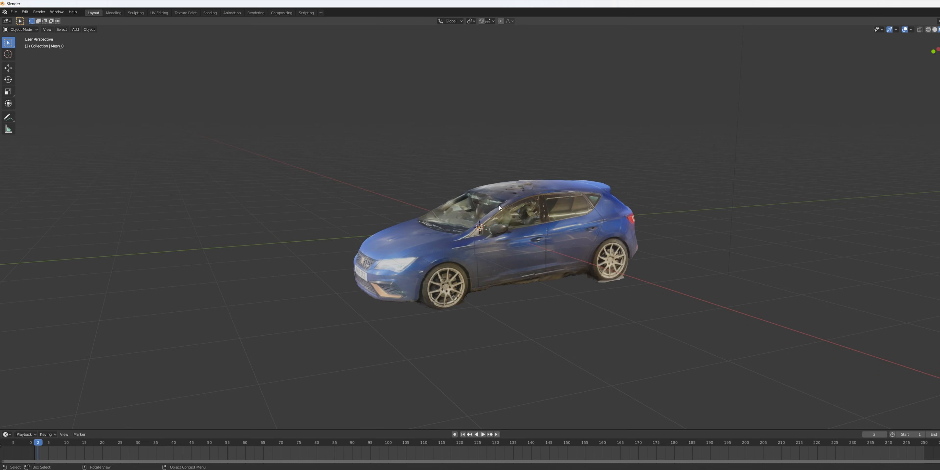
{"action": "left_click_drag", "start_coordinate": [499, 207], "coordinate": [687, 190]}
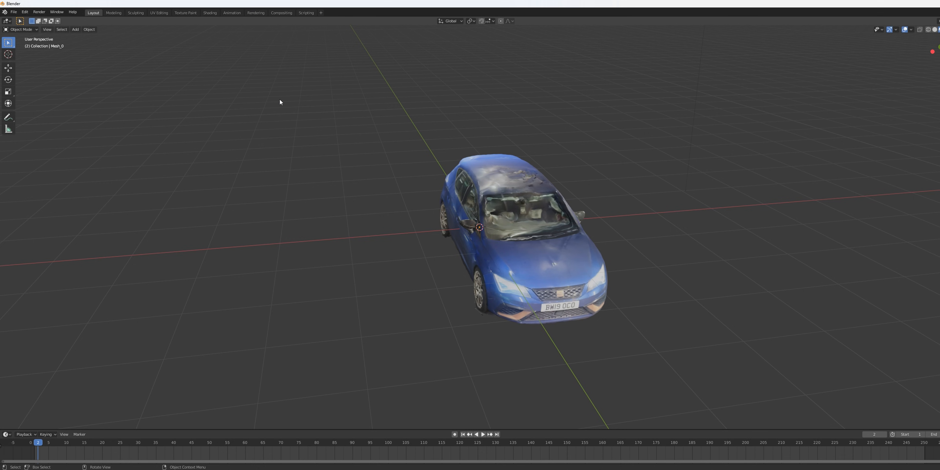
Export the cleaned car model as an FBX file.
{"action": "left_click", "coordinate": [14, 12]}
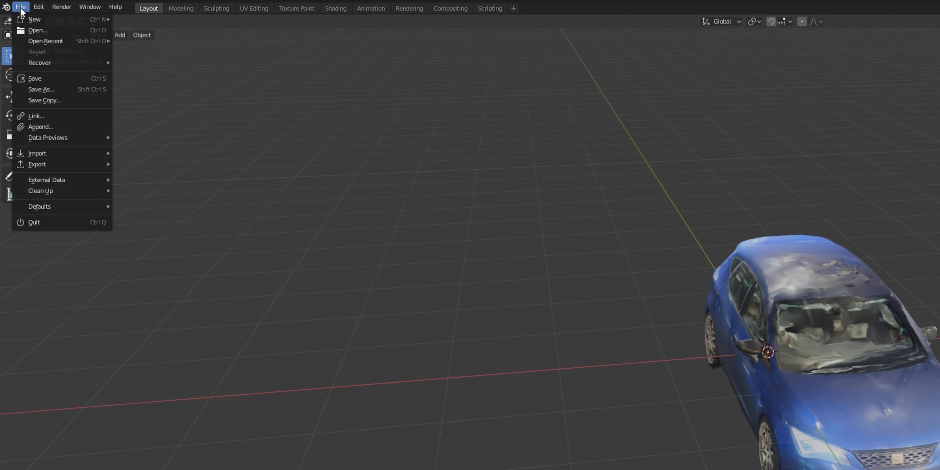
{"action": "mouse_move", "coordinate": [60, 165]}
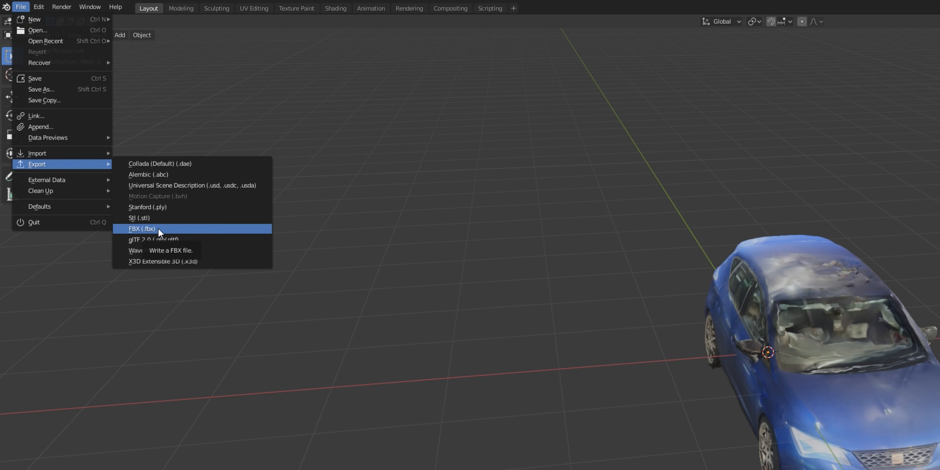
{"action": "left_click", "coordinate": [158, 228]}
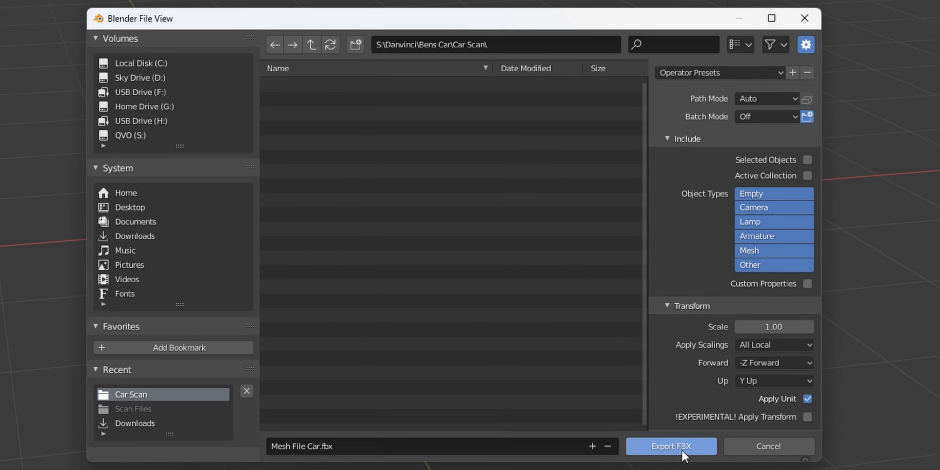
{"action": "left_click", "coordinate": [671, 446]}
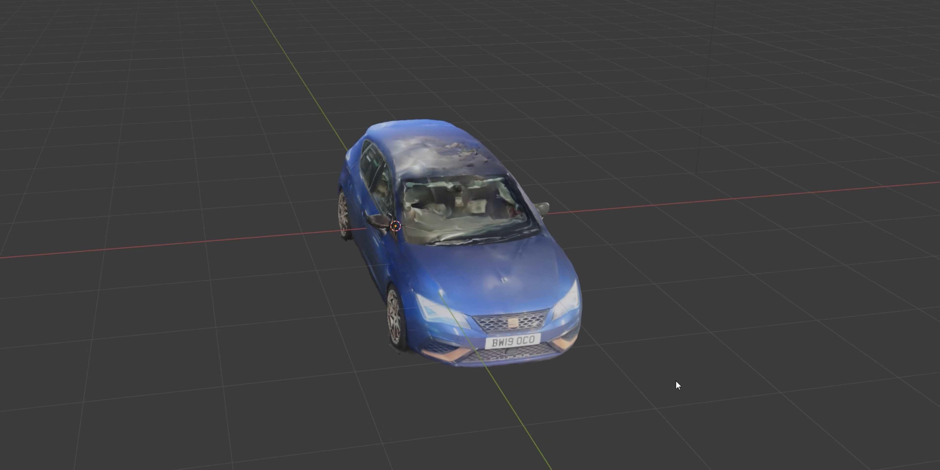
Display the car's texture image in the UV Editing workspace and save it out as an image file.
{"action": "left_click", "coordinate": [157, 13]}
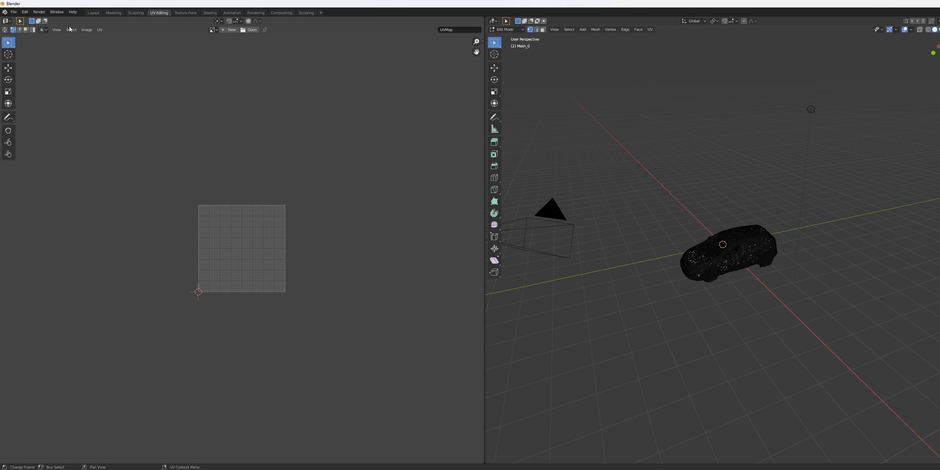
{"action": "left_click", "coordinate": [213, 30]}
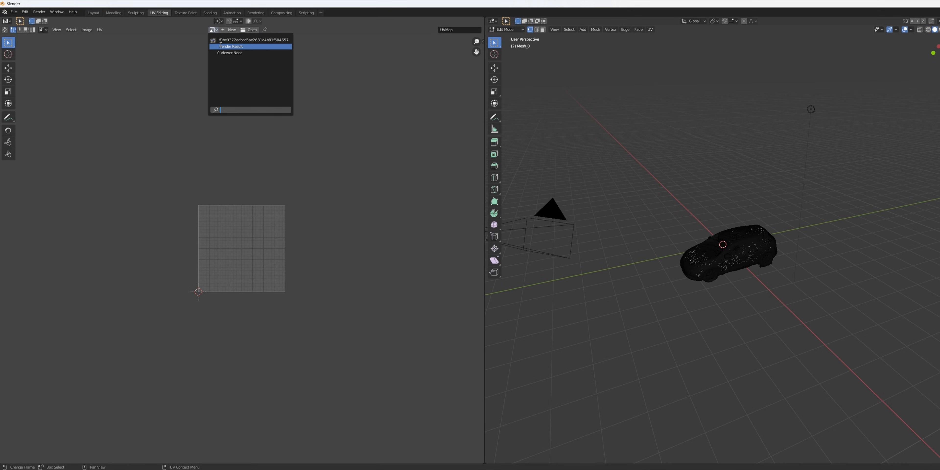
{"action": "left_click", "coordinate": [237, 39]}
{"action": "scroll", "coordinate": [245, 154], "scroll_direction": "down", "scroll_amount": 3}
{"action": "scroll", "coordinate": [244, 157], "scroll_direction": "up", "scroll_amount": 1}
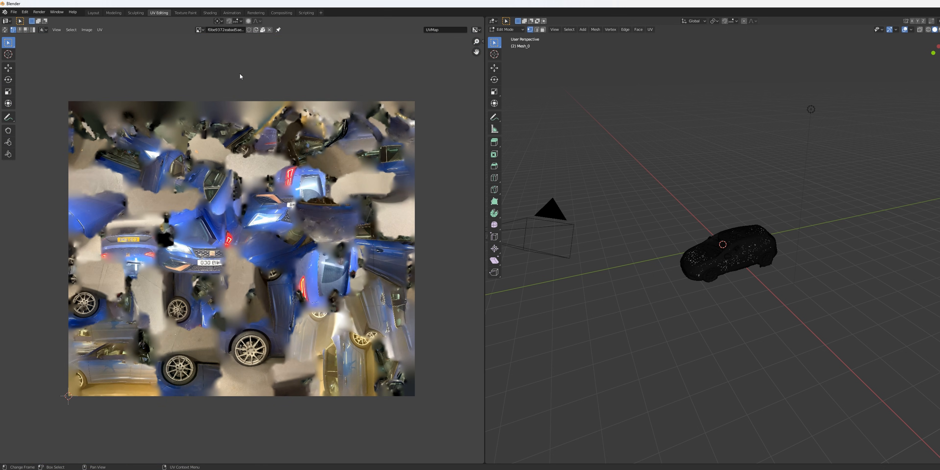
{"action": "left_click", "coordinate": [87, 29]}
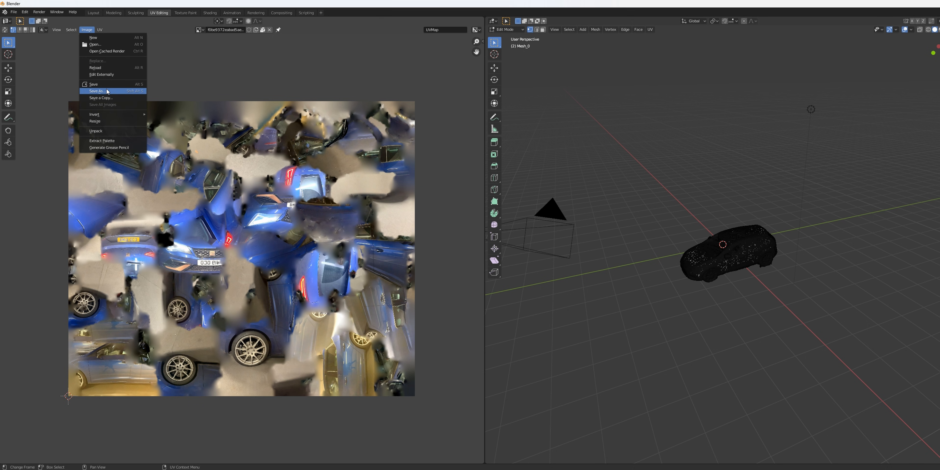
{"action": "left_click", "coordinate": [98, 91]}
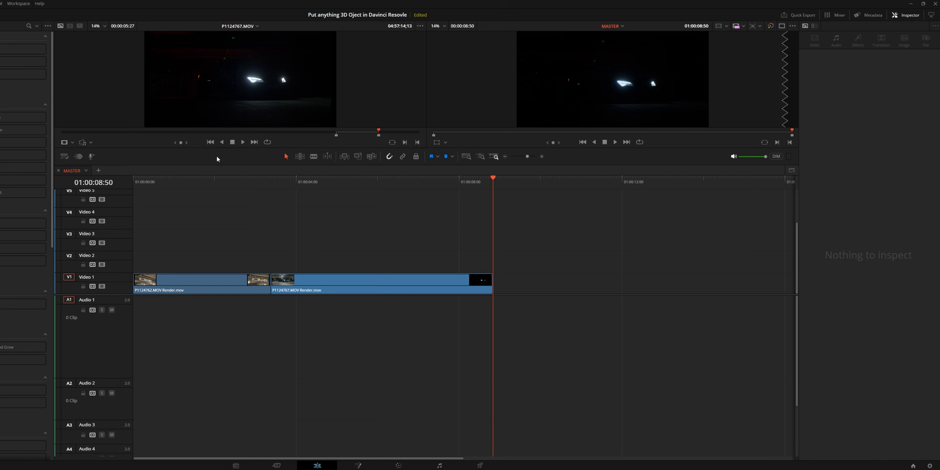
Switch to DaVinci Resolve, play back the timeline and combine both Video 1 clips into a compound clip named Car Shot.
{"action": "key", "text": "space"}
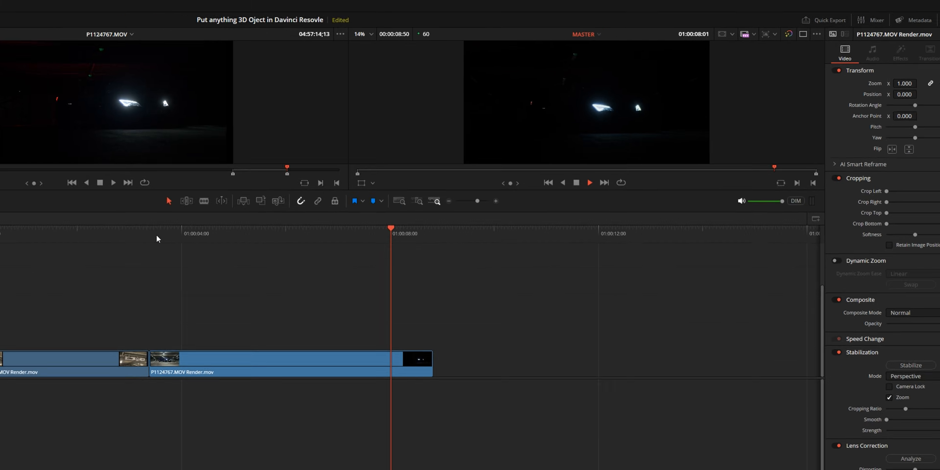
{"action": "key", "text": "space"}
{"action": "left_click_drag", "start_coordinate": [286, 251], "coordinate": [254, 281]}
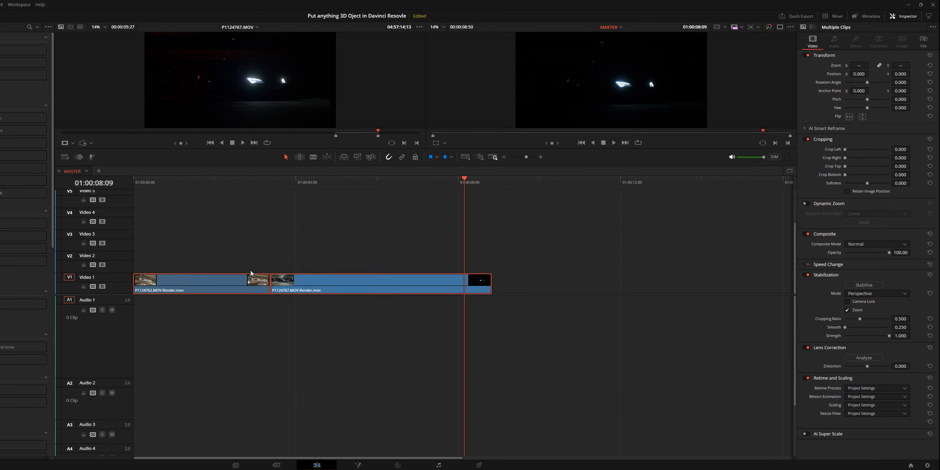
{"action": "left_click_drag", "start_coordinate": [213, 254], "coordinate": [324, 293]}
{"action": "right_click", "coordinate": [322, 293]}
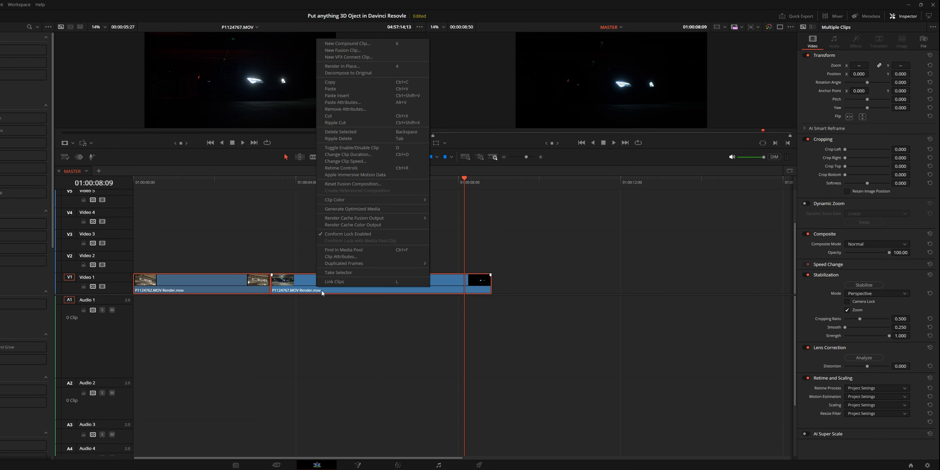
{"action": "left_click", "coordinate": [357, 44]}
{"action": "type", "text": "Car Shot"}
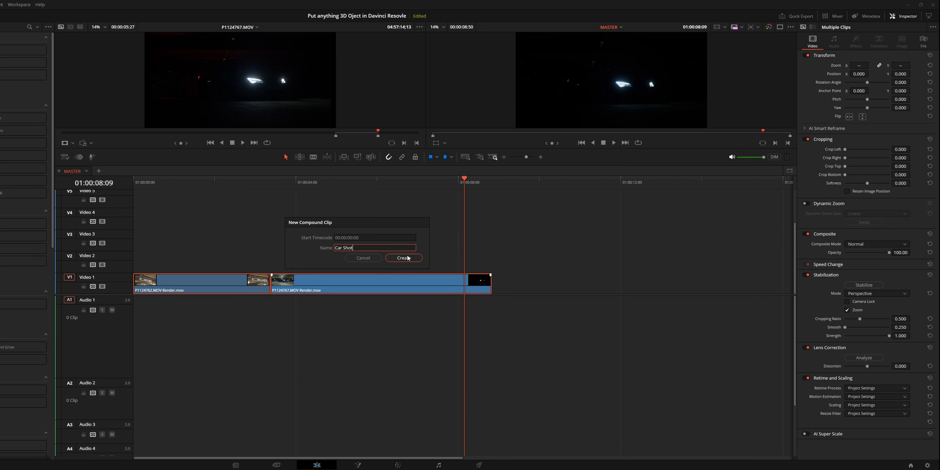
{"action": "left_click", "coordinate": [404, 257]}
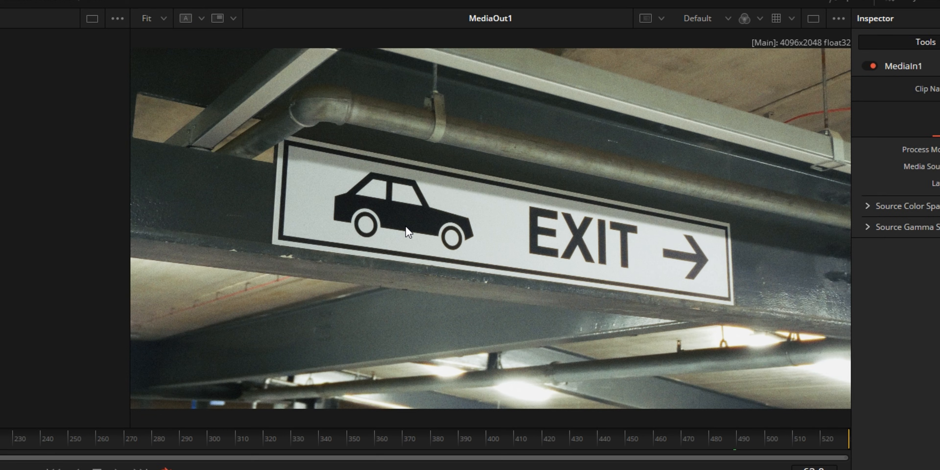
Go to frame 290 of the Fusion composition, add an FBX Mesh 3D node and load Mesh File Car.fbx from the Car Scan folder.
{"action": "left_click_drag", "start_coordinate": [0, 435], "coordinate": [181, 431]}
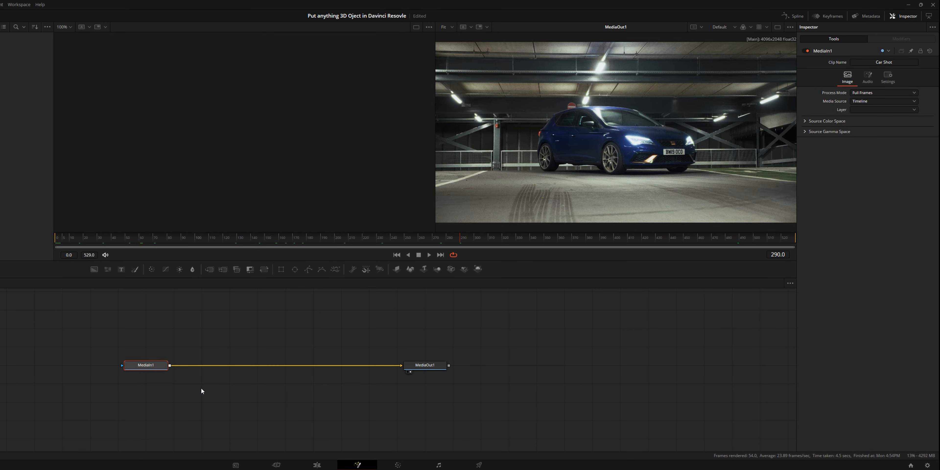
{"action": "key", "text": "shift+space"}
{"action": "type", "text": "pla"}
{"action": "key", "text": "BackSpace"}
{"action": "key", "text": "BackSpace"}
{"action": "key", "text": "BackSpace"}
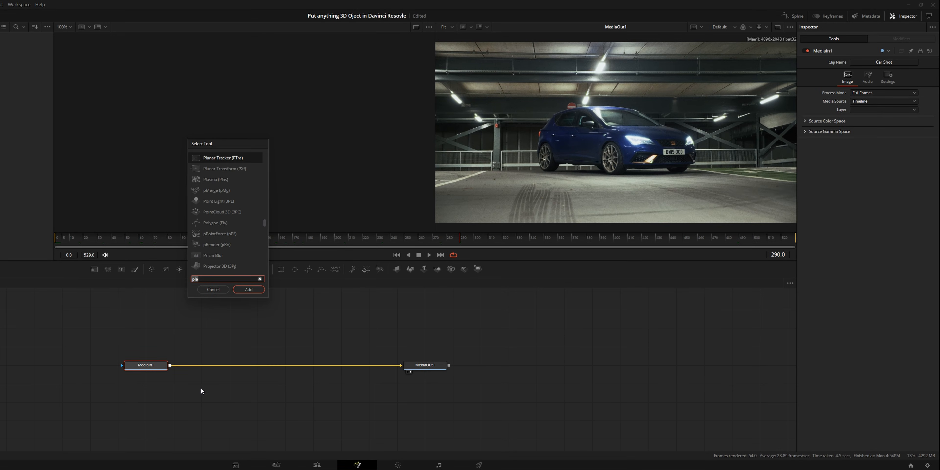
{"action": "type", "text": "FBX"}
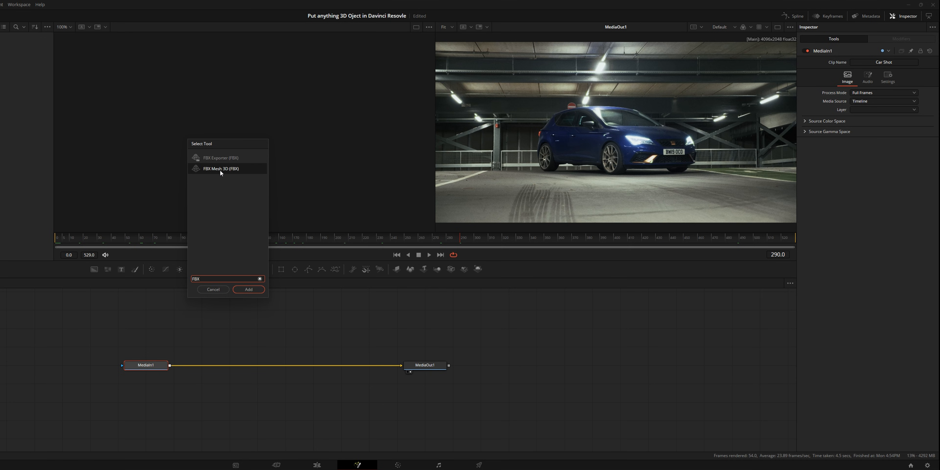
{"action": "left_click", "coordinate": [248, 290]}
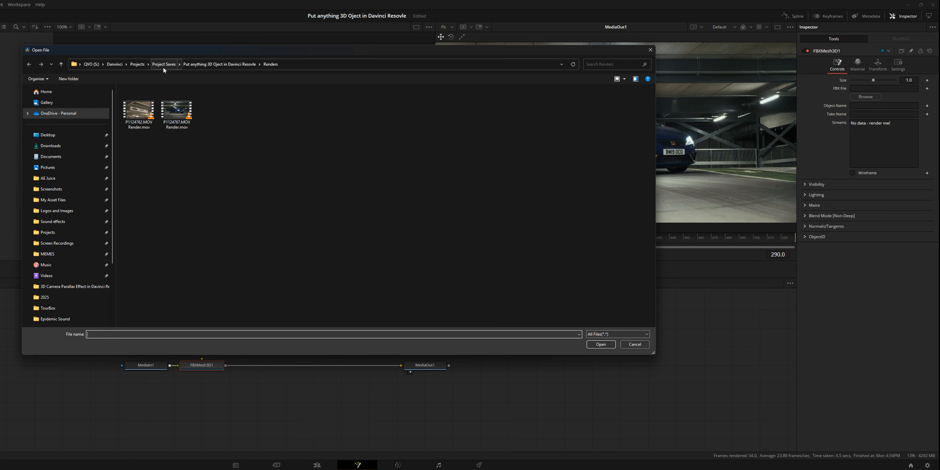
{"action": "left_click", "coordinate": [180, 118]}
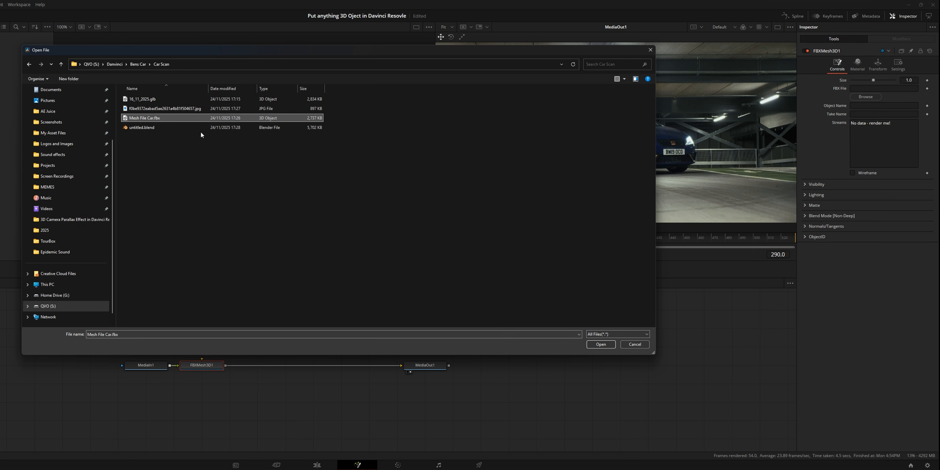
{"action": "left_click", "coordinate": [600, 344]}
Move the FBX mesh node off the main connection, show it in the first viewer and disconnect it from MediaIn1.
{"action": "left_click_drag", "start_coordinate": [214, 366], "coordinate": [241, 310]}
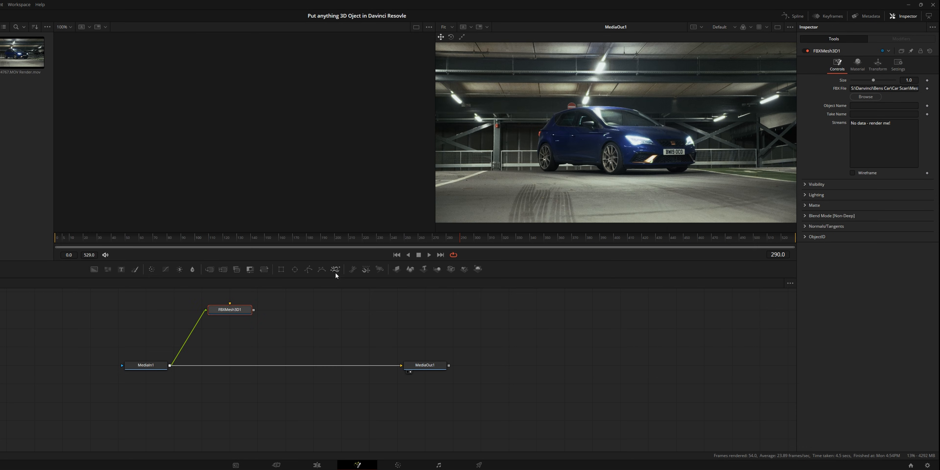
{"action": "key", "text": "1"}
{"action": "scroll", "coordinate": [232, 121], "scroll_direction": "down", "scroll_amount": 10}
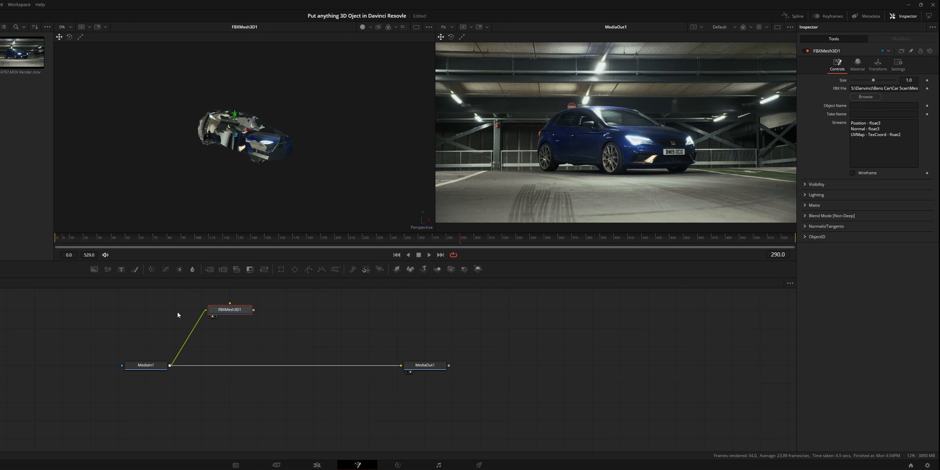
{"action": "left_click", "coordinate": [201, 319]}
{"action": "left_click_drag", "start_coordinate": [252, 160], "coordinate": [276, 144]}
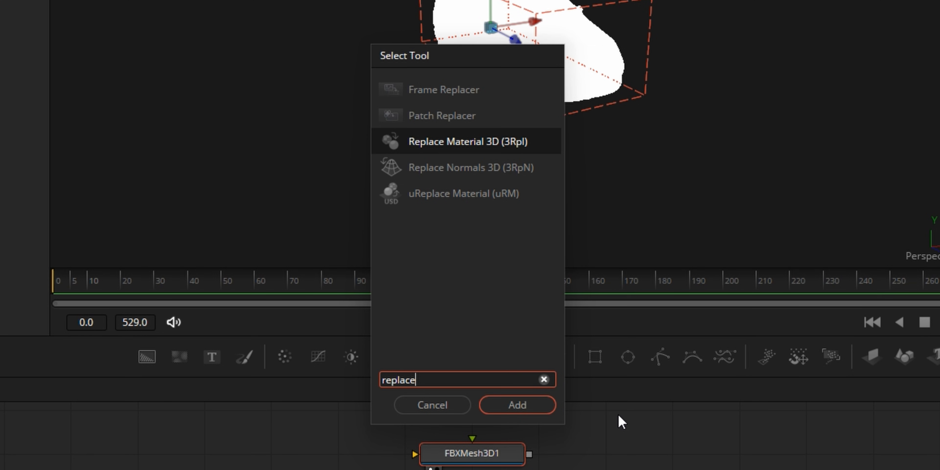
Add a Replace Material 3D node after the FBX mesh, connect the scan's JPG texture to its material input and view the result.
{"action": "key", "text": "Return"}
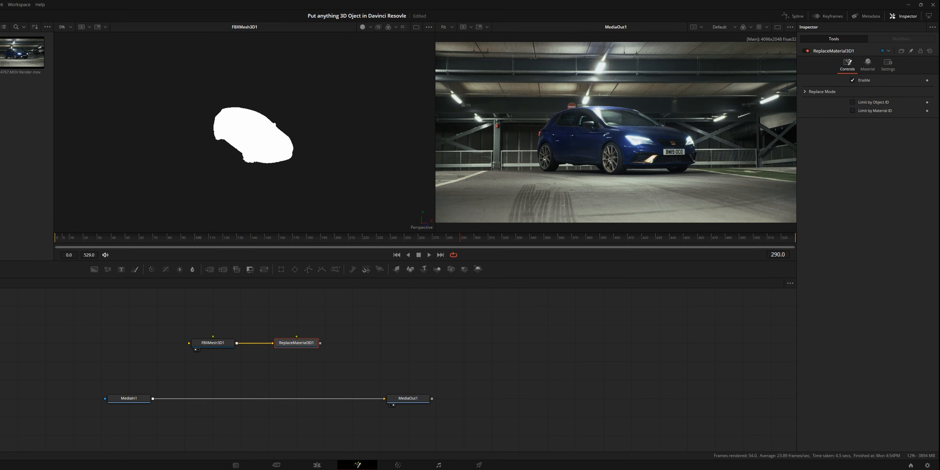
{"action": "key", "text": "alt+Tab"}
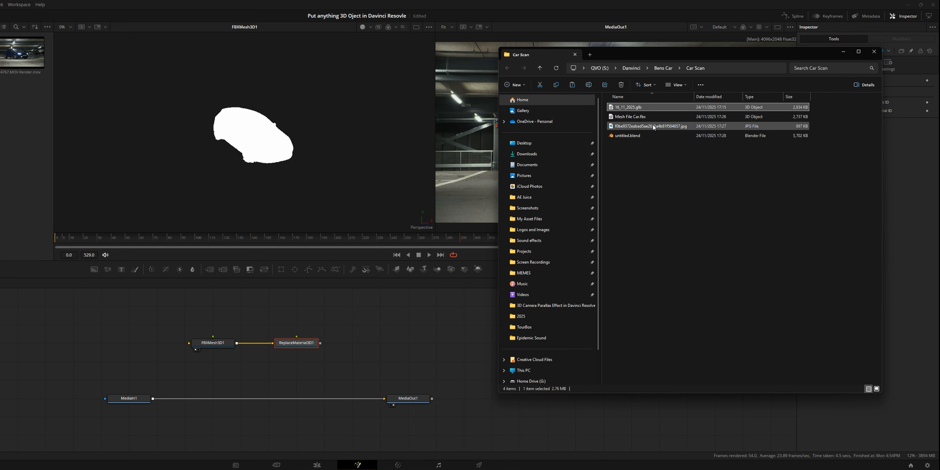
{"action": "double_click", "coordinate": [661, 126]}
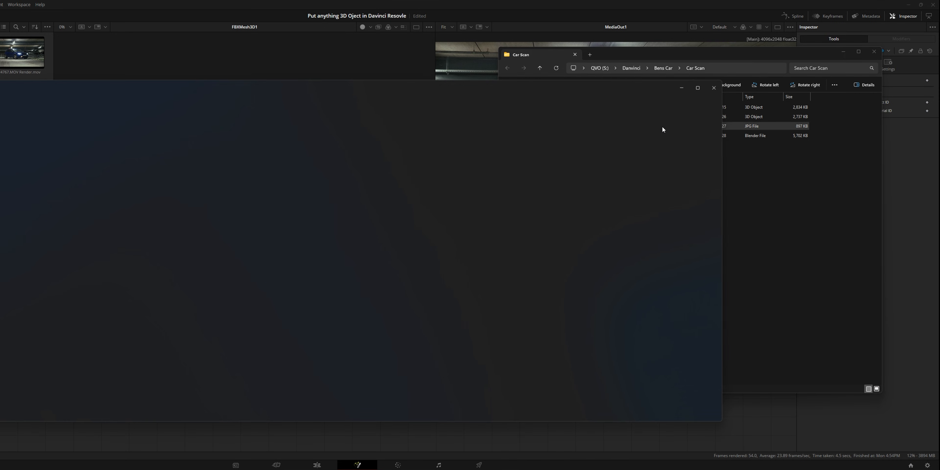
{"action": "left_click", "coordinate": [716, 87]}
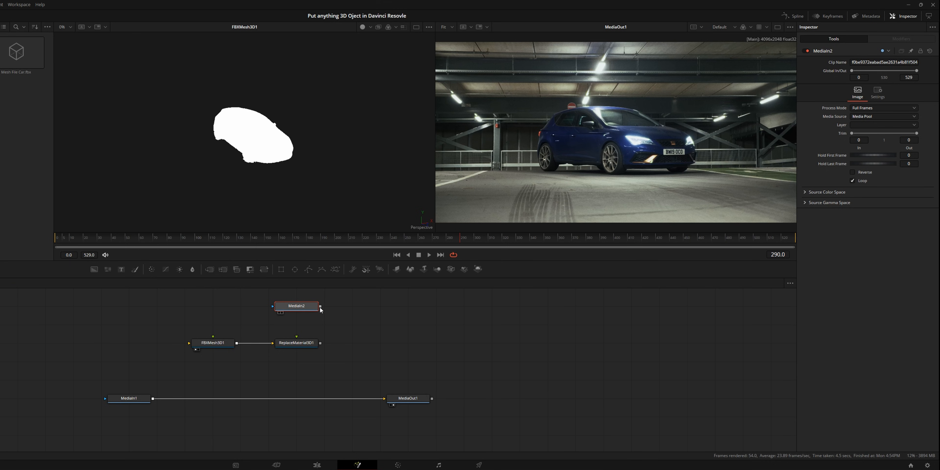
{"action": "left_click_drag", "start_coordinate": [320, 307], "coordinate": [296, 345]}
{"action": "left_click", "coordinate": [303, 346]}
{"action": "key", "text": "1"}
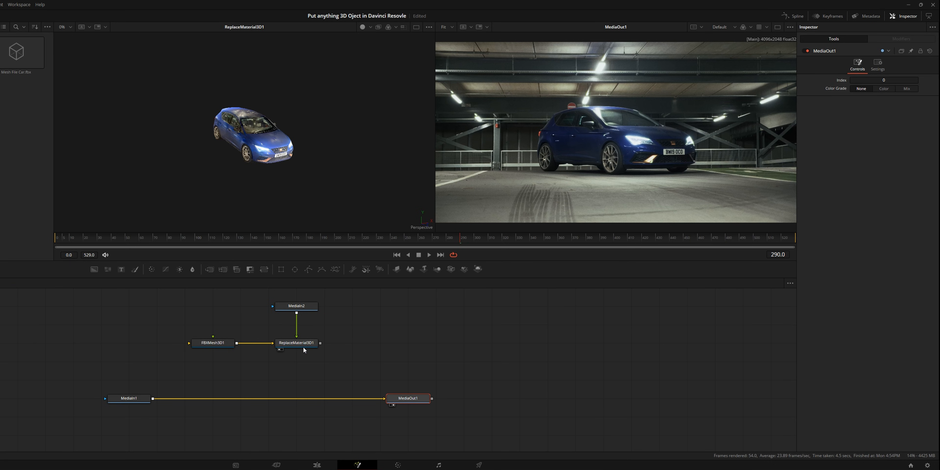
{"action": "left_click_drag", "start_coordinate": [295, 208], "coordinate": [334, 147]}
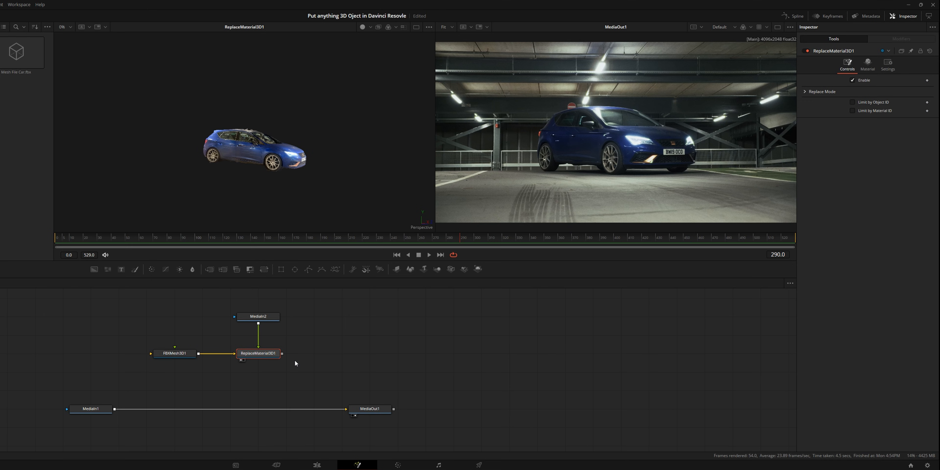
Add a Transform 3D node after the Replace Material 3D node, place it underneath and show it in the first viewer.
{"action": "key", "text": "shift+space"}
{"action": "type", "text": "replacetrans"}
{"action": "key", "text": "Return"}
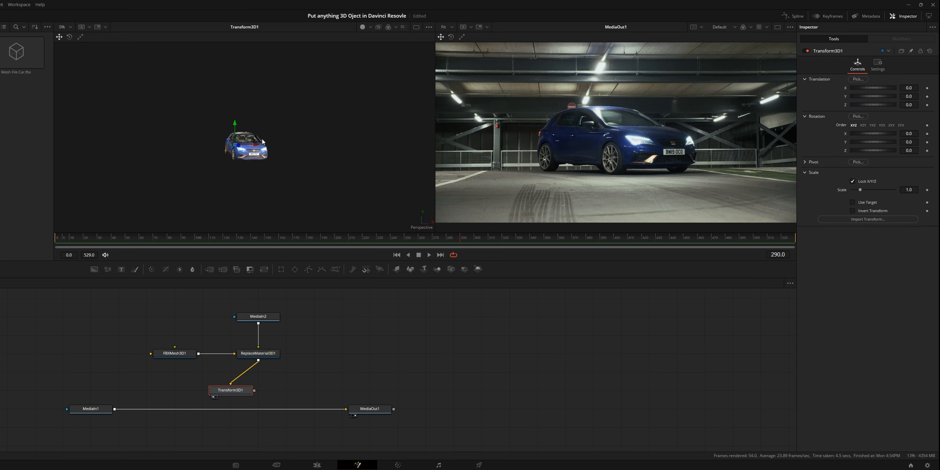
{"action": "left_click_drag", "start_coordinate": [234, 393], "coordinate": [260, 379]}
Add a Renderer 3D node after the Transform 3D node and merge its output over the MediaIn1 footage.
{"action": "key", "text": "shift+space"}
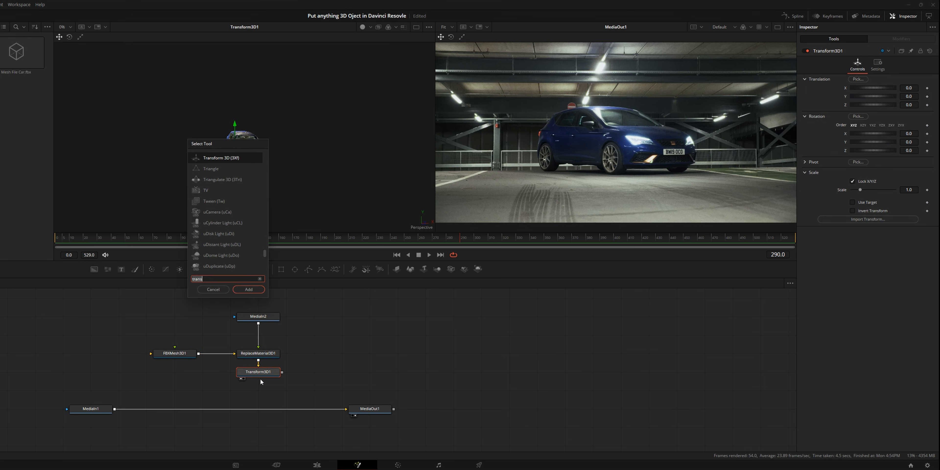
{"action": "type", "text": "render"}
{"action": "key", "text": "Return"}
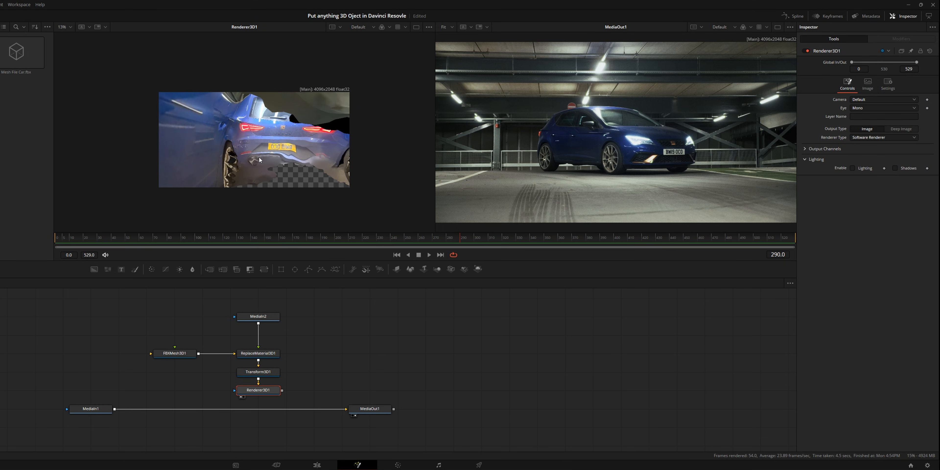
{"action": "left_click_drag", "start_coordinate": [289, 398], "coordinate": [135, 416]}
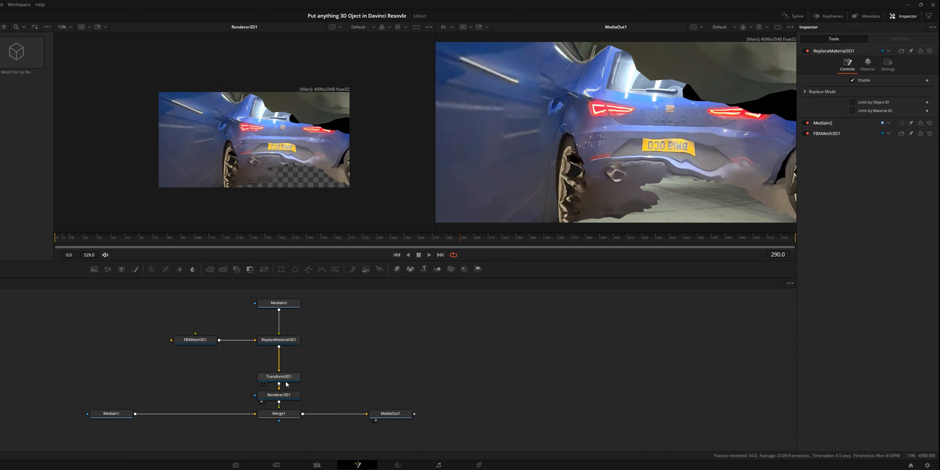
Make room below the Transform 3D node and bring a Camera 3D into the scene through a Merge 3D node before the renderer.
{"action": "left_click_drag", "start_coordinate": [286, 381], "coordinate": [290, 359]}
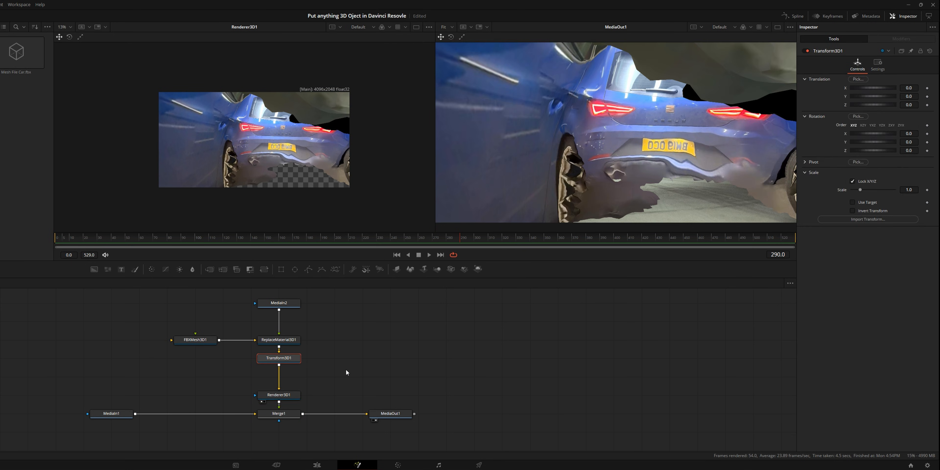
{"action": "key", "text": "shift+space"}
{"action": "type", "text": "camera"}
{"action": "key", "text": "Return"}
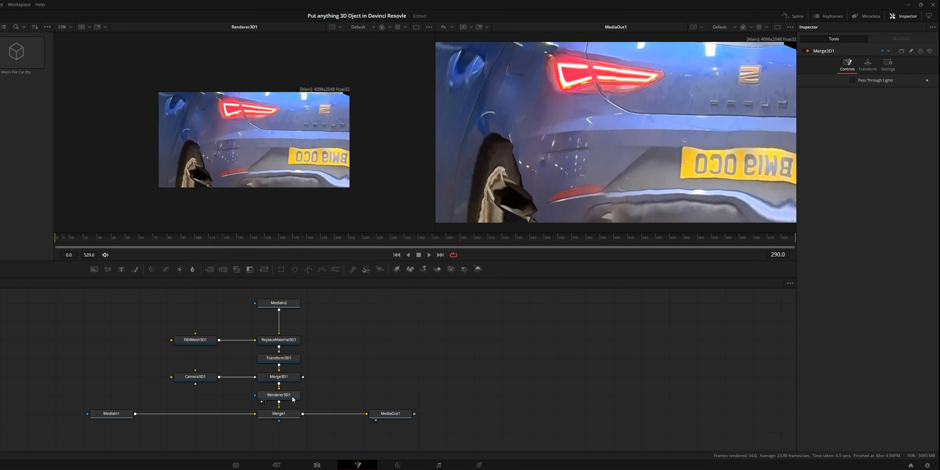
Set the Renderer 3D node's renderer type to Hardware Renderer.
{"action": "left_click", "coordinate": [292, 395]}
{"action": "left_click", "coordinate": [860, 138]}
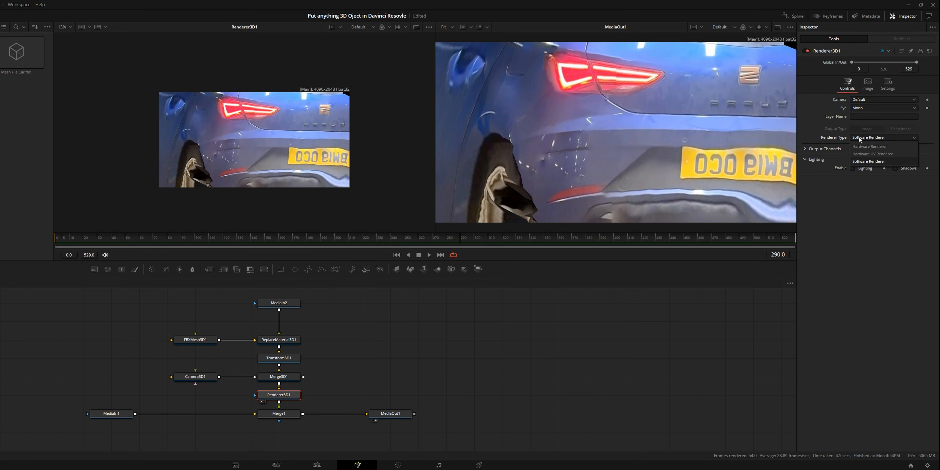
{"action": "left_click", "coordinate": [868, 139]}
{"action": "left_click", "coordinate": [851, 137]}
{"action": "left_click", "coordinate": [868, 148]}
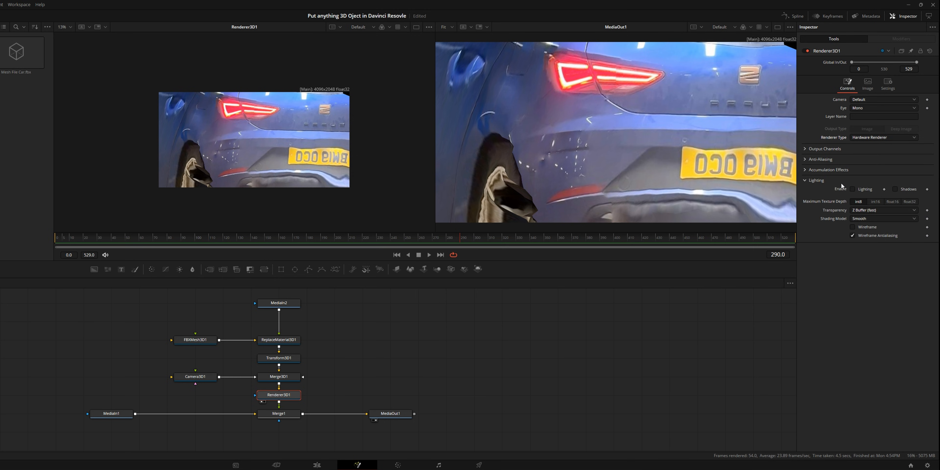
Show the Merge 3D scene in the first viewer and move the camera away so it frames the car from the front.
{"action": "left_click", "coordinate": [203, 380]}
{"action": "left_click", "coordinate": [287, 378]}
{"action": "key", "text": "1"}
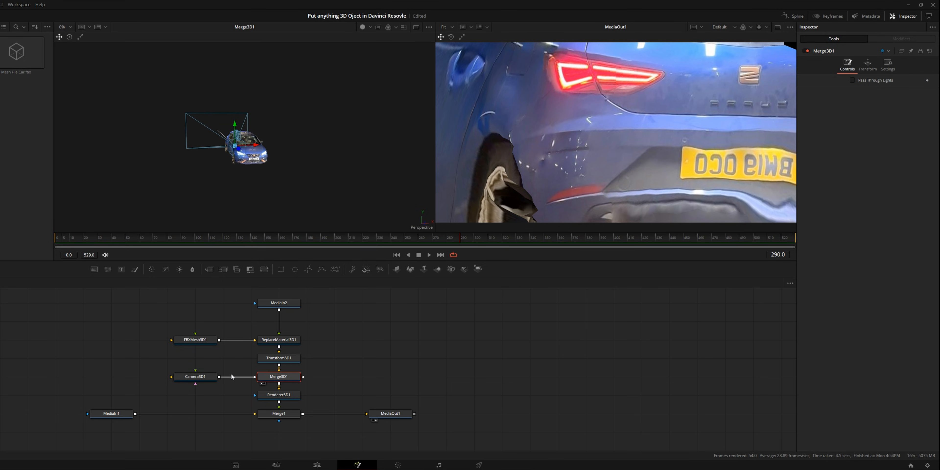
{"action": "left_click", "coordinate": [197, 381]}
{"action": "left_click_drag", "start_coordinate": [258, 152], "coordinate": [272, 171]}
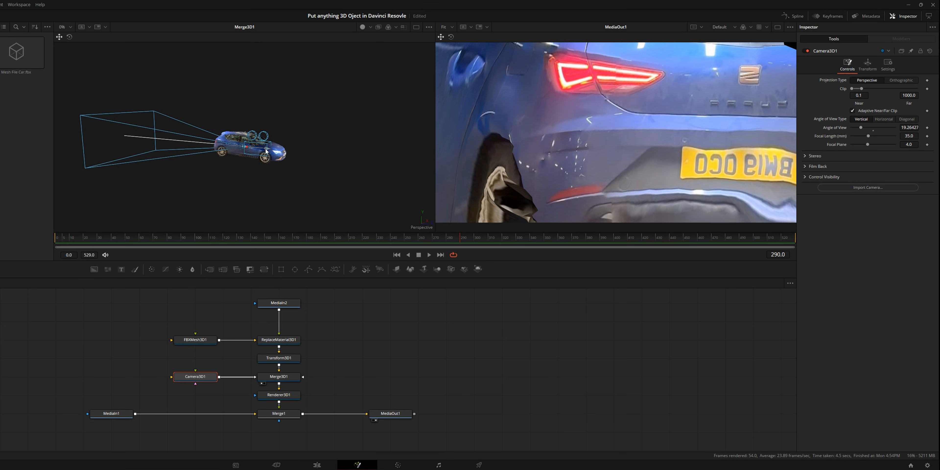
{"action": "left_click_drag", "start_coordinate": [266, 151], "coordinate": [472, 190]}
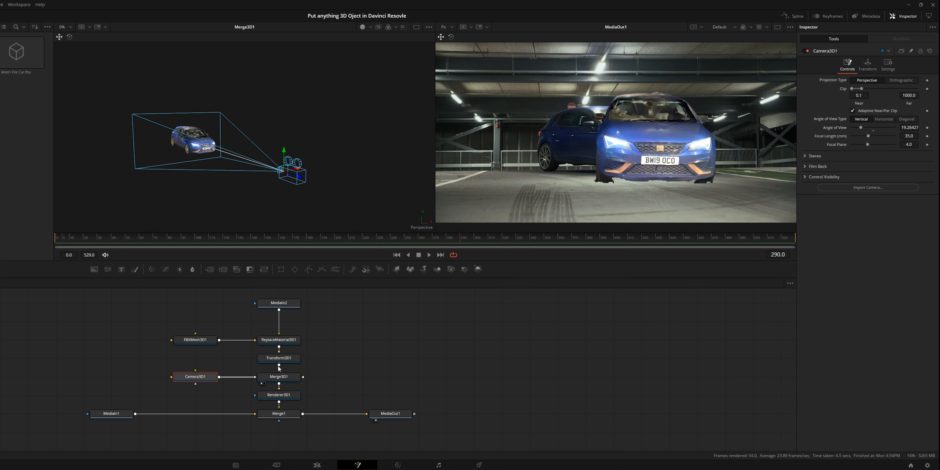
Rotate the car with the Transform 3D node to -3.7 on X and 31.5 on Y, and set its X translation to -46.7.
{"action": "left_click_drag", "start_coordinate": [905, 133], "coordinate": [924, 142]}
{"action": "left_click_drag", "start_coordinate": [874, 141], "coordinate": [909, 134]}
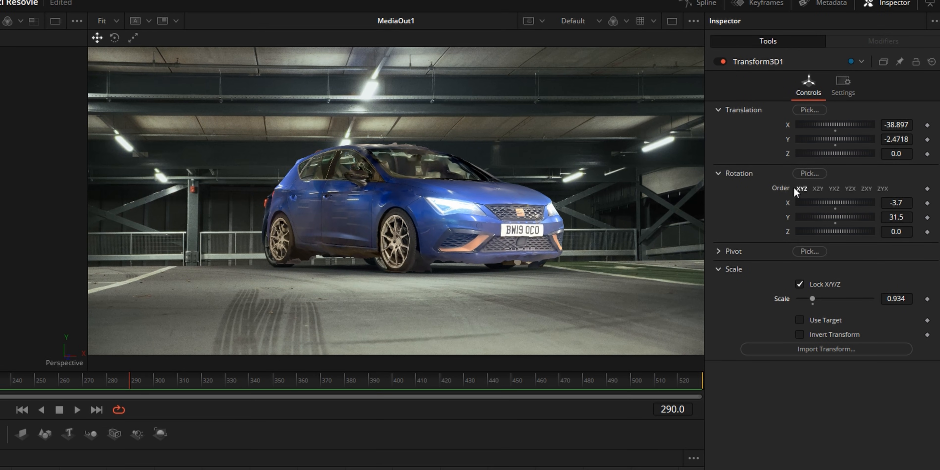
{"action": "left_click_drag", "start_coordinate": [894, 123], "coordinate": [870, 124]}
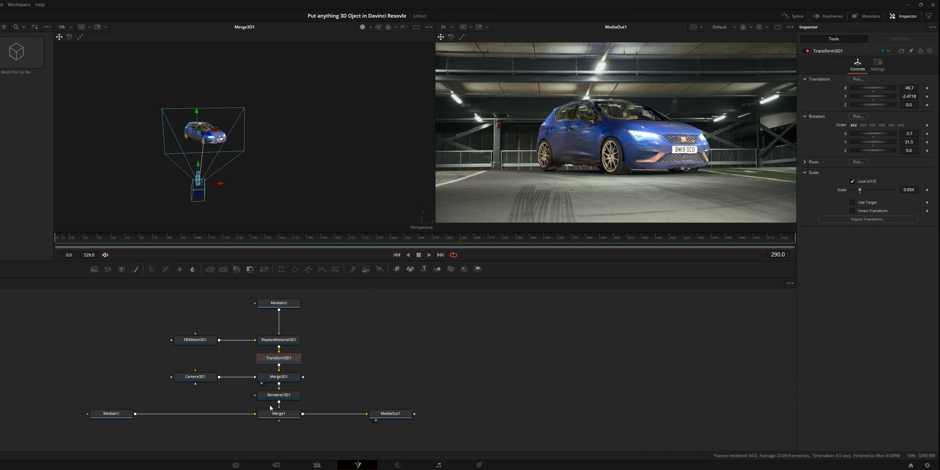
Fade Merge1's blend to reveal the real car and match the scan with Y rotation 33.9, translation X -47.579 and Y -8.2488, and scale 0.841.
{"action": "left_click", "coordinate": [272, 412]}
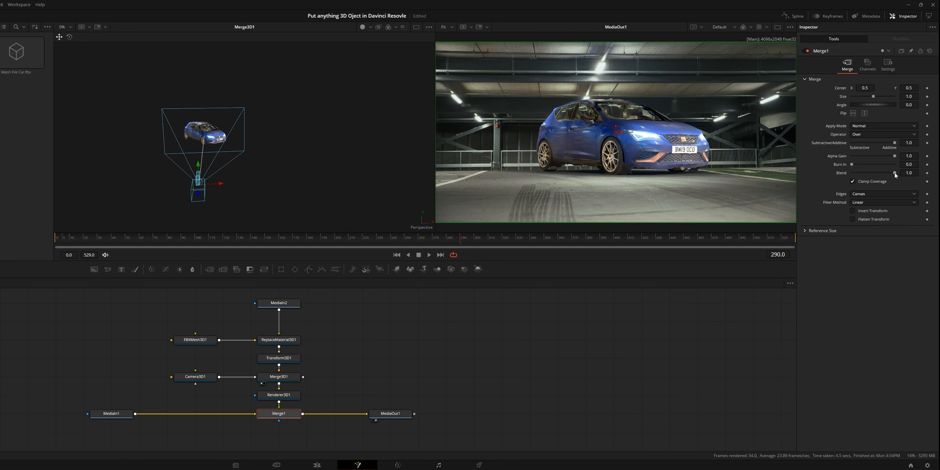
{"action": "mouse_move", "coordinate": [894, 173]}
{"action": "left_mouse_down"}
{"action": "mouse_move", "coordinate": [859, 174]}
{"action": "mouse_move", "coordinate": [906, 190]}
{"action": "mouse_move", "coordinate": [892, 190]}
{"action": "left_mouse_up"}
{"action": "left_click", "coordinate": [279, 358]}
{"action": "left_click_drag", "start_coordinate": [909, 142], "coordinate": [918, 142]}
{"action": "left_click_drag", "start_coordinate": [909, 88], "coordinate": [905, 87]}
{"action": "left_click_drag", "start_coordinate": [909, 96], "coordinate": [888, 95]}
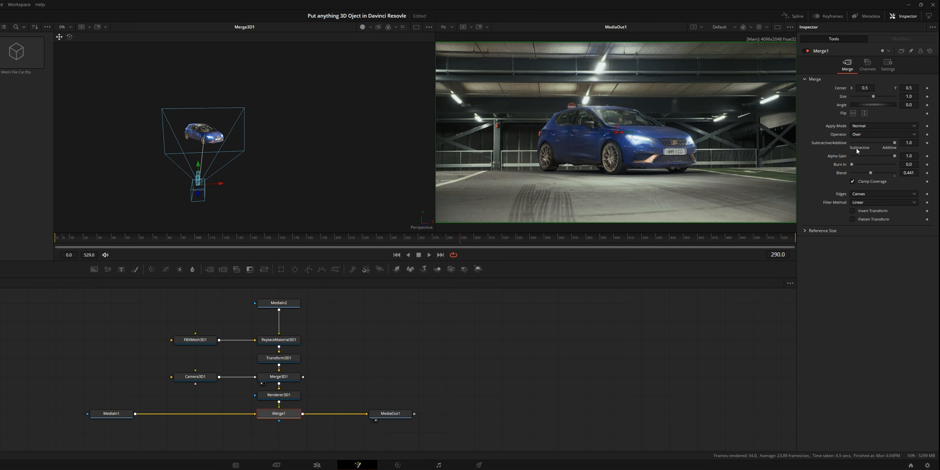
Check the overlay against the real car and restore Merge1's blend to 1.0.
{"action": "left_click_drag", "start_coordinate": [872, 172], "coordinate": [536, 190]}
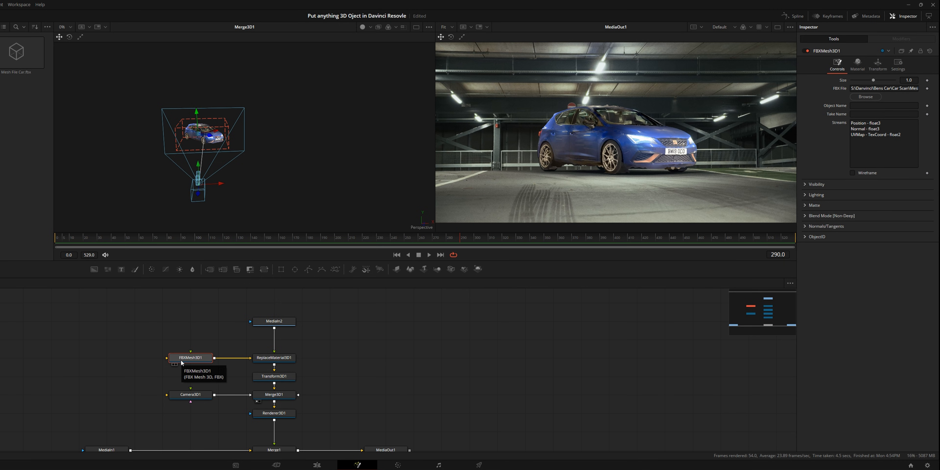
{"action": "left_click", "coordinate": [274, 449]}
{"action": "mouse_move", "coordinate": [894, 173]}
{"action": "left_mouse_down"}
{"action": "mouse_move", "coordinate": [852, 174]}
{"action": "mouse_move", "coordinate": [897, 174]}
{"action": "left_mouse_up"}
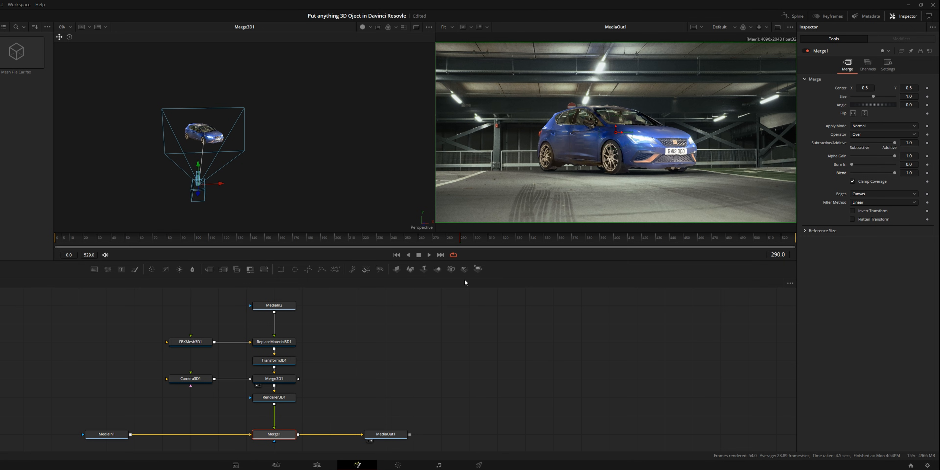
Insert a Color Corrector node between the MediaIn2 texture and the Replace Material 3D node.
{"action": "left_click", "coordinate": [286, 307]}
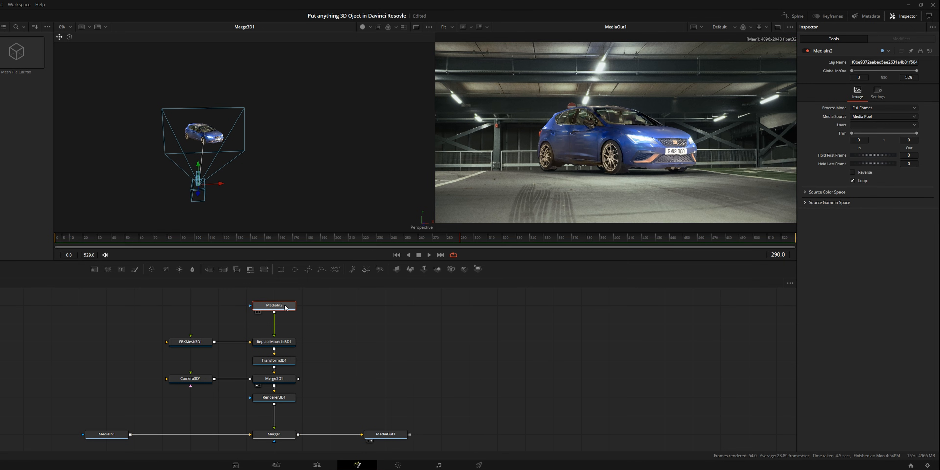
{"action": "key", "text": "shift+space"}
{"action": "type", "text": "col"}
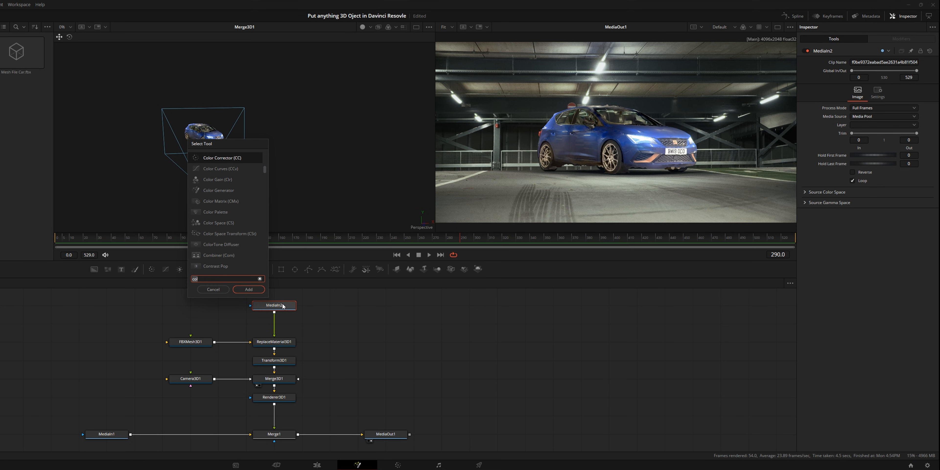
{"action": "key", "text": "Return"}
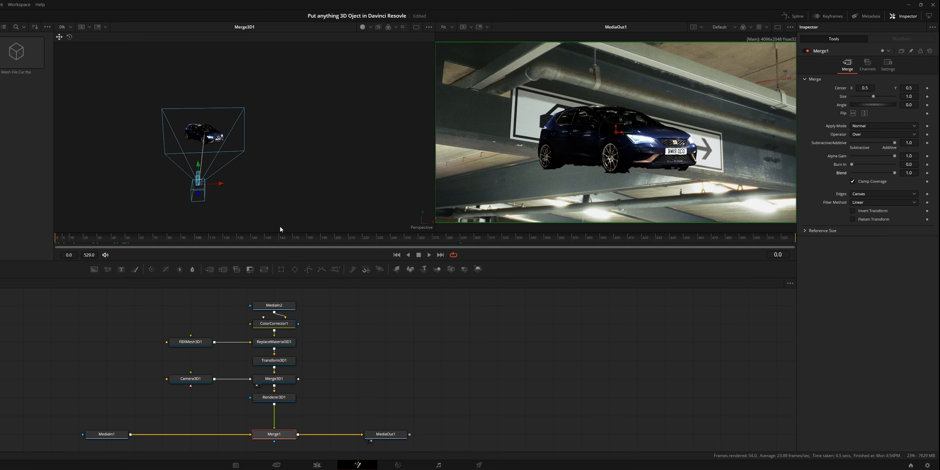
At frame 202, keyframe the Transform 3D node's X, Y and Z translation, X, Y and Z rotation, and scale.
{"action": "left_click_drag", "start_coordinate": [154, 237], "coordinate": [339, 246]}
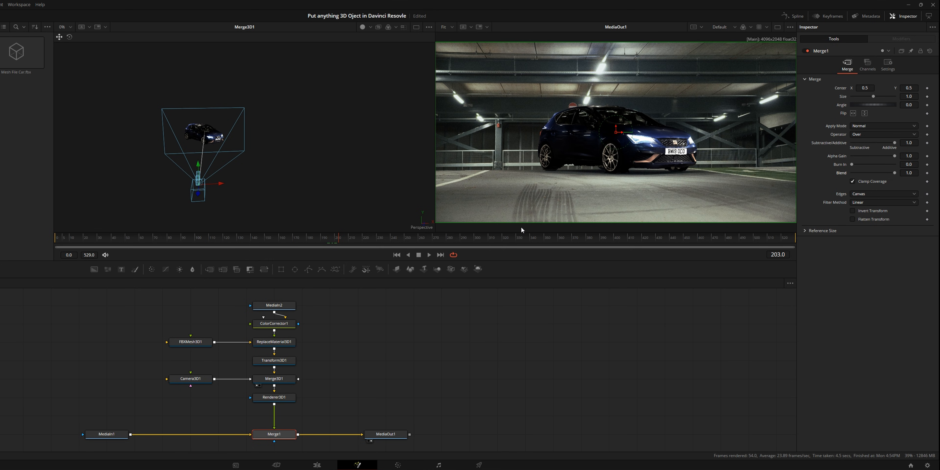
{"action": "left_click", "coordinate": [284, 364]}
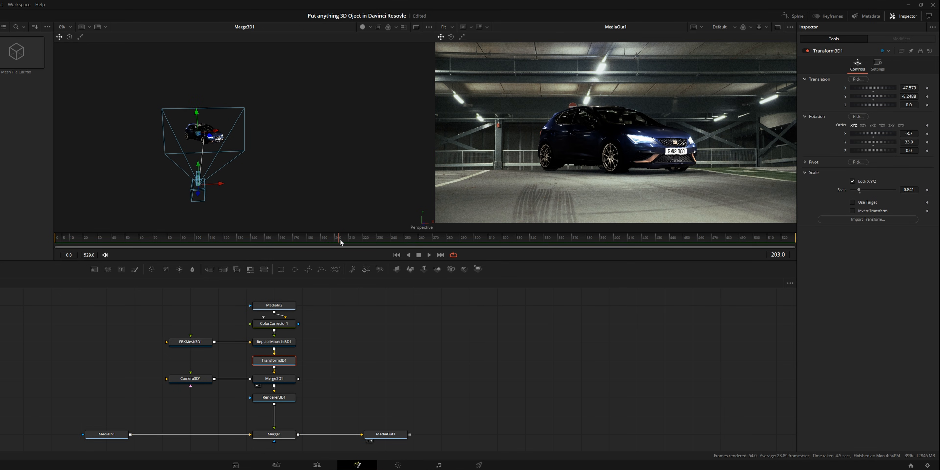
{"action": "left_click_drag", "start_coordinate": [338, 241], "coordinate": [339, 242]}
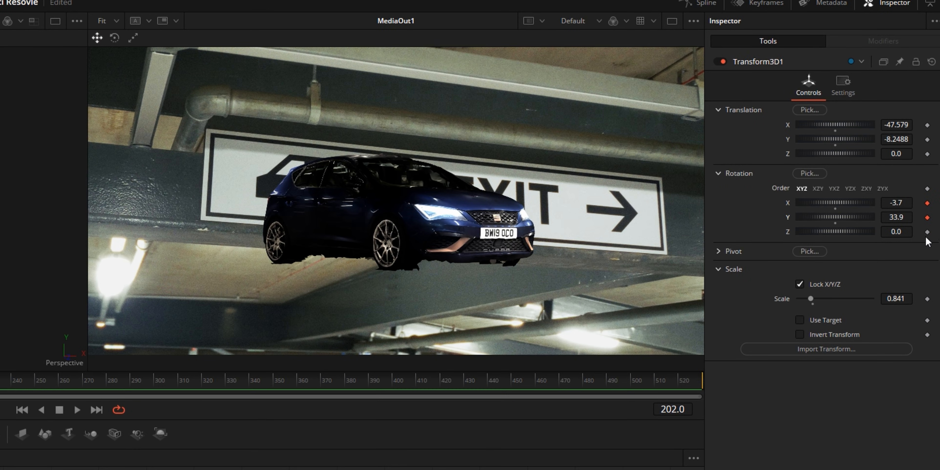
{"action": "left_click", "coordinate": [926, 232]}
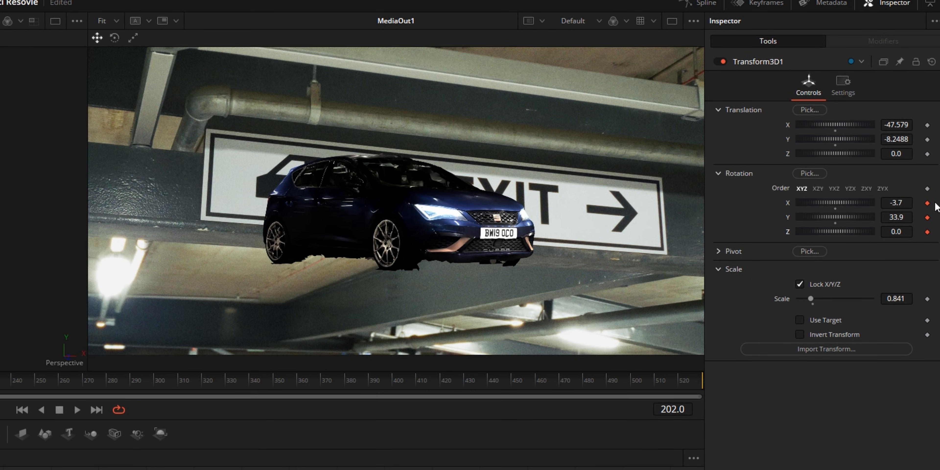
{"action": "left_click", "coordinate": [927, 154]}
{"action": "left_click", "coordinate": [927, 139]}
{"action": "left_click", "coordinate": [926, 125]}
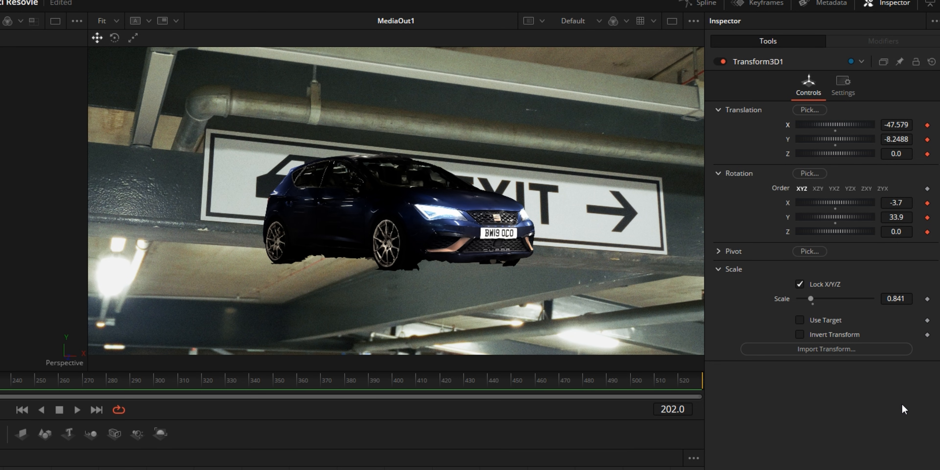
{"action": "left_click", "coordinate": [927, 299]}
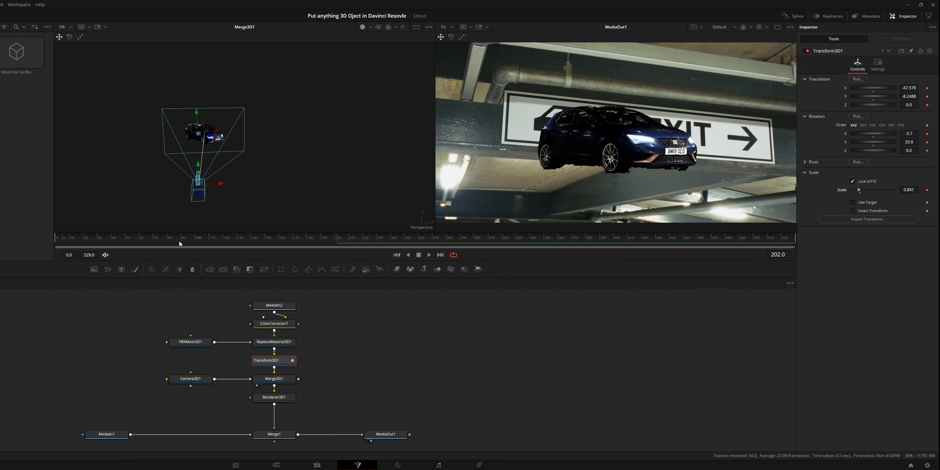
At frame 89, turn the car to an X rotation of 6.2 and a Y rotation of about 460.4.
{"action": "left_click", "coordinate": [179, 242]}
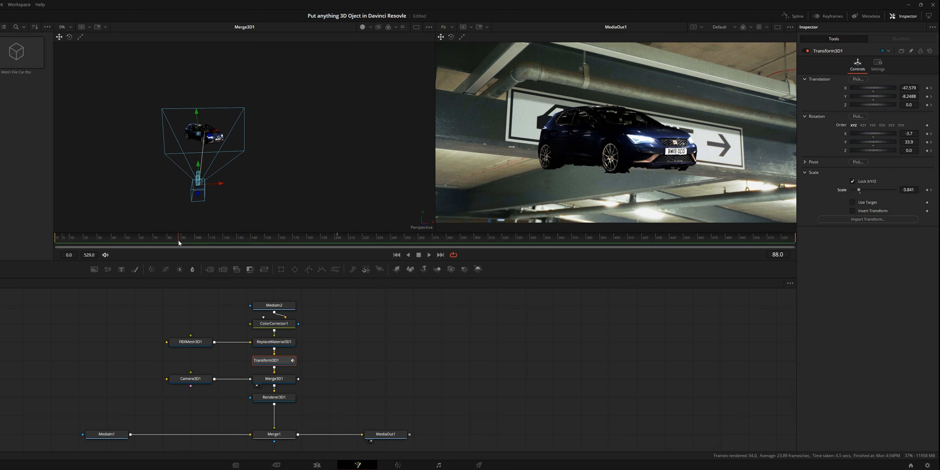
{"action": "left_click_drag", "start_coordinate": [178, 241], "coordinate": [180, 241]}
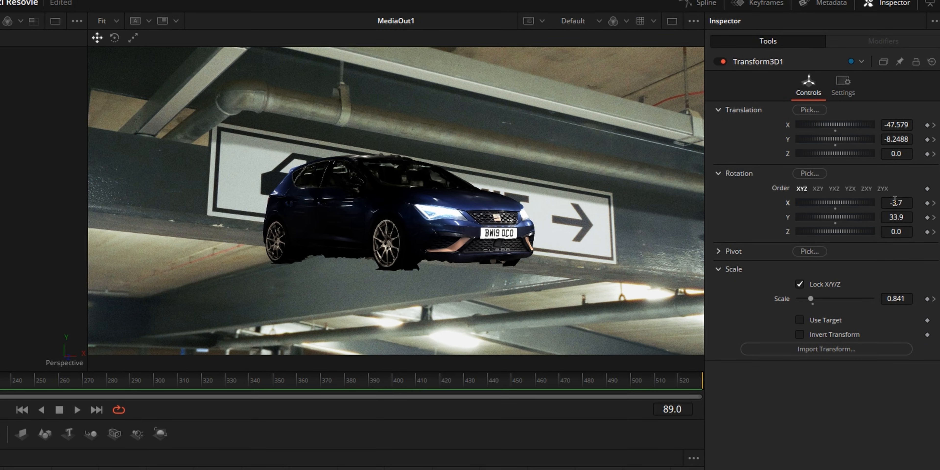
{"action": "left_click_drag", "start_coordinate": [908, 134], "coordinate": [918, 133]}
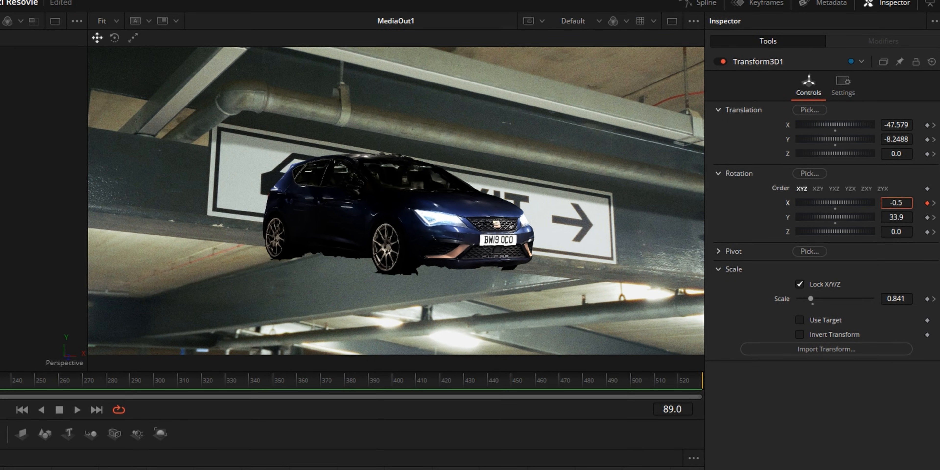
{"action": "left_click_drag", "start_coordinate": [896, 203], "coordinate": [932, 217]}
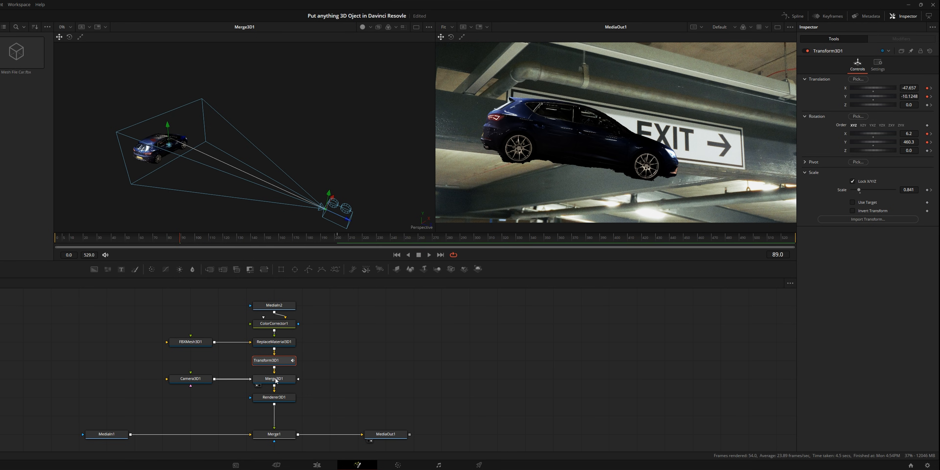
{"action": "left_click", "coordinate": [268, 380]}
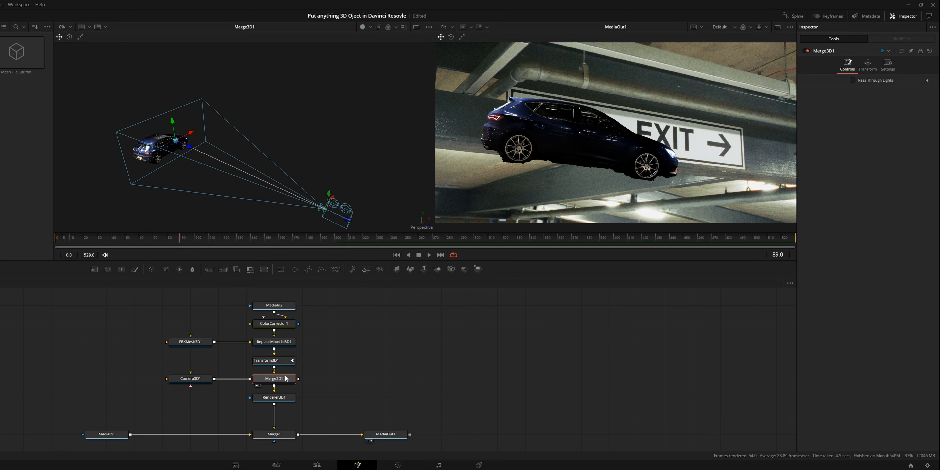
{"action": "left_click_drag", "start_coordinate": [185, 150], "coordinate": [222, 145]}
{"action": "key", "text": "ctrl+z"}
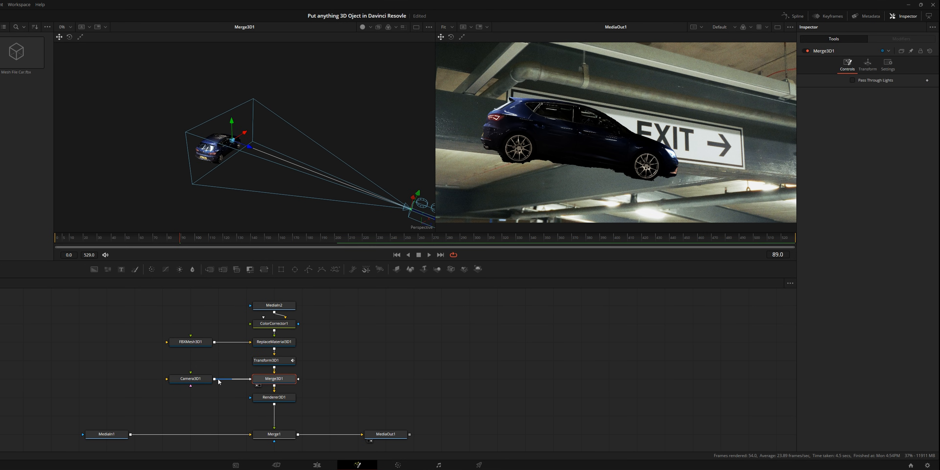
At frame 89, move the car away from the camera to X about -270.4 and Z about -1225.75, and adjust its rotation.
{"action": "left_click", "coordinate": [277, 361]}
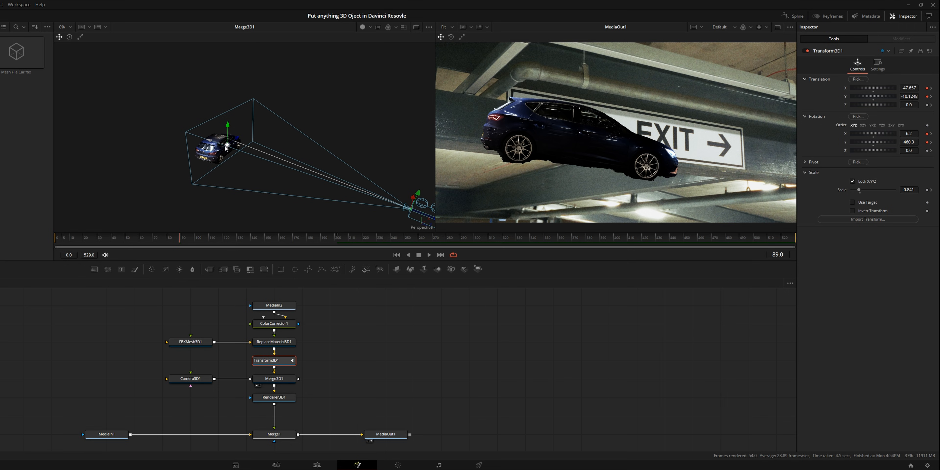
{"action": "left_click_drag", "start_coordinate": [212, 140], "coordinate": [283, 169]}
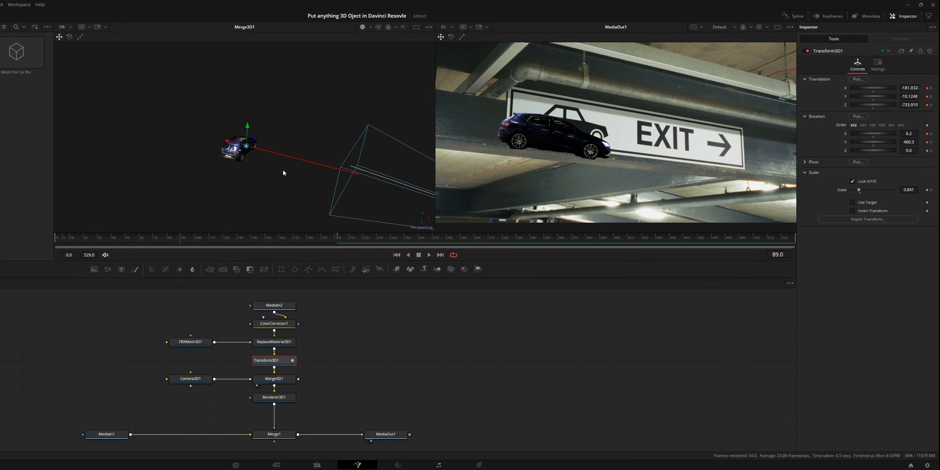
{"action": "left_click_drag", "start_coordinate": [225, 147], "coordinate": [188, 132]}
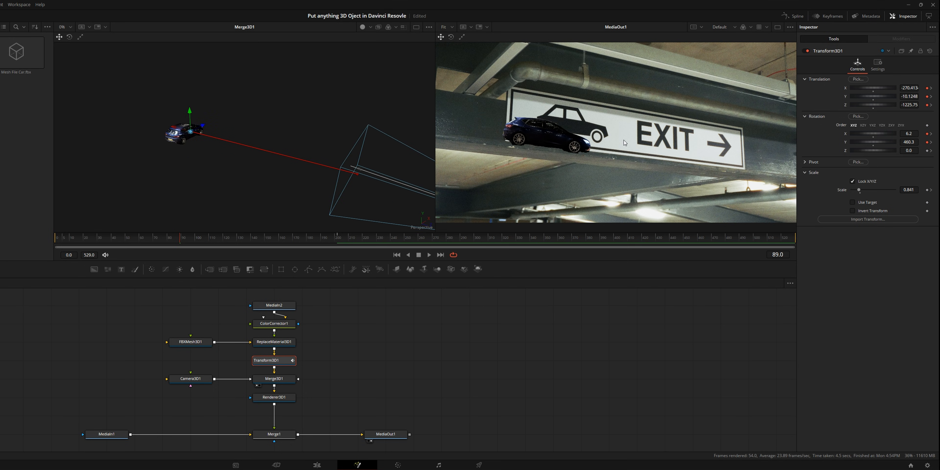
{"action": "mouse_move", "coordinate": [910, 134]}
{"action": "left_mouse_down"}
{"action": "mouse_move", "coordinate": [893, 135]}
{"action": "mouse_move", "coordinate": [898, 143]}
{"action": "left_mouse_up"}
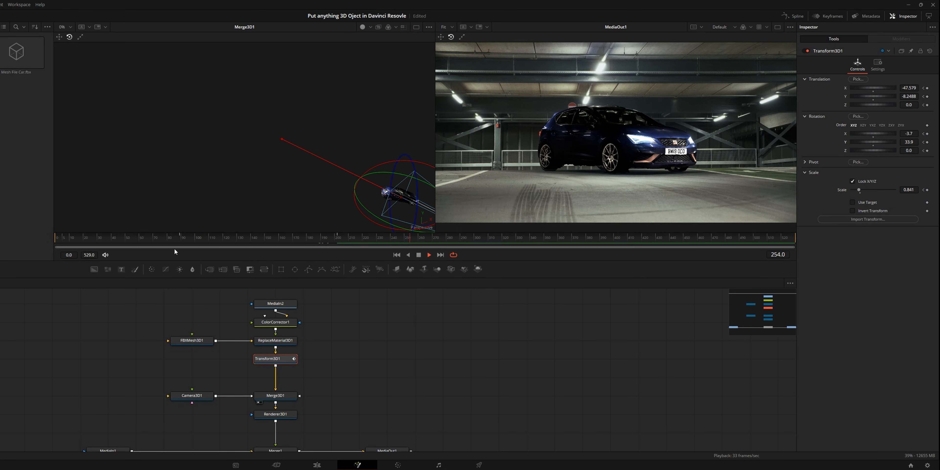
Stop playback and display all of Transform3D1's animation curves in the Spline editor, fitted to the view.
{"action": "key", "text": "space"}
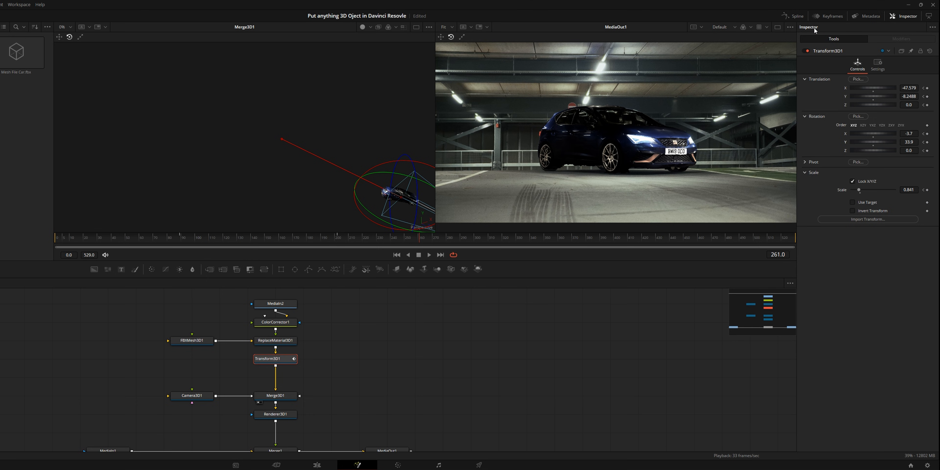
{"action": "left_click", "coordinate": [797, 19]}
{"action": "left_click", "coordinate": [296, 301]}
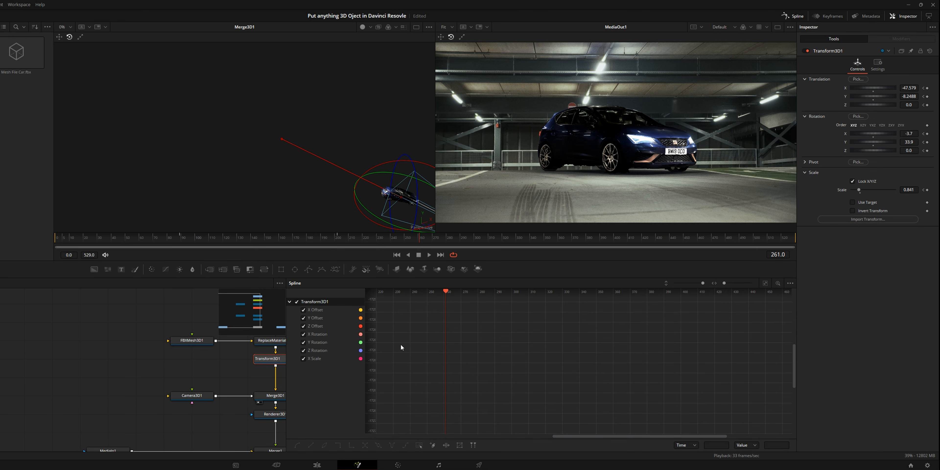
{"action": "left_click", "coordinate": [766, 283]}
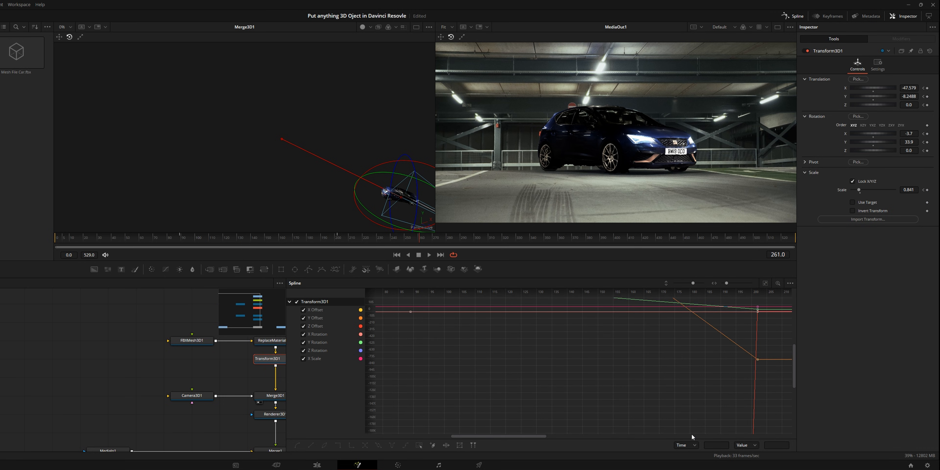
{"action": "left_click", "coordinate": [764, 284]}
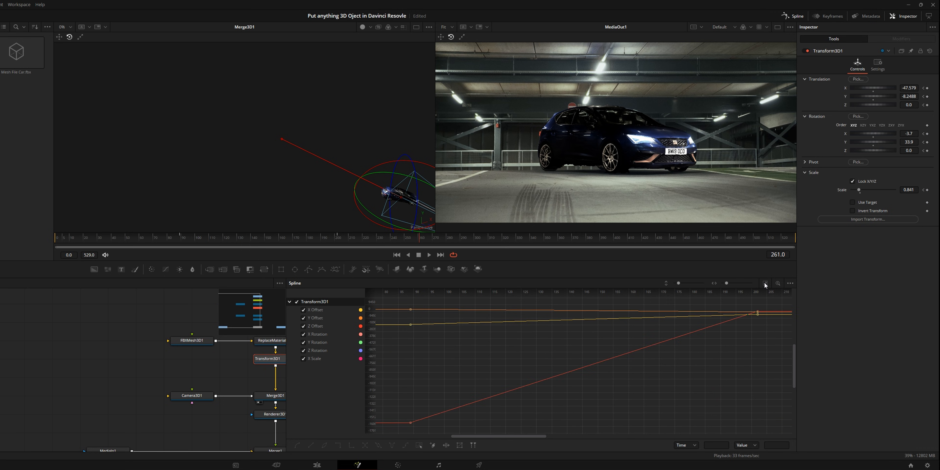
Select all of Transform3D1's keyframes in the Spline editor and smooth their curves.
{"action": "scroll", "coordinate": [674, 351], "scroll_direction": "down", "scroll_amount": 1}
{"action": "scroll", "coordinate": [674, 351], "scroll_direction": "down", "scroll_amount": 3}
{"action": "left_click_drag", "start_coordinate": [669, 321], "coordinate": [638, 354]}
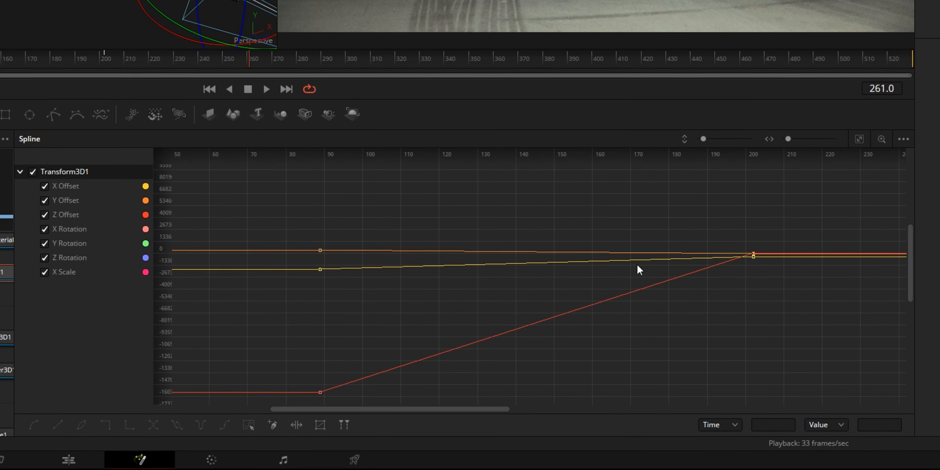
{"action": "mouse_move", "coordinate": [638, 264]}
{"action": "left_mouse_down"}
{"action": "mouse_move", "coordinate": [649, 231]}
{"action": "mouse_move", "coordinate": [643, 253]}
{"action": "left_mouse_up"}
{"action": "left_click_drag", "start_coordinate": [265, 185], "coordinate": [868, 382]}
{"action": "key", "text": "shift+s"}
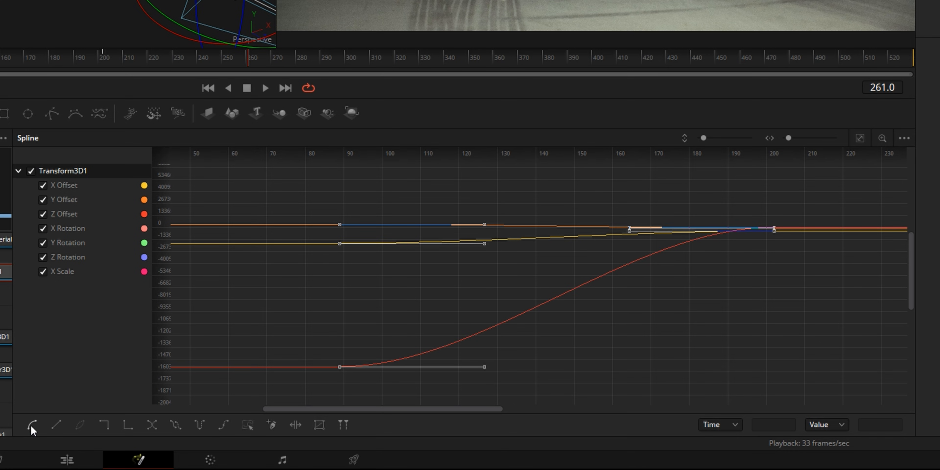
Set the selected keyframes' easing to Ease In 51.8 and Ease Out 47.9.
{"action": "key", "text": "t"}
{"action": "left_click_drag", "start_coordinate": [782, 158], "coordinate": [819, 159]}
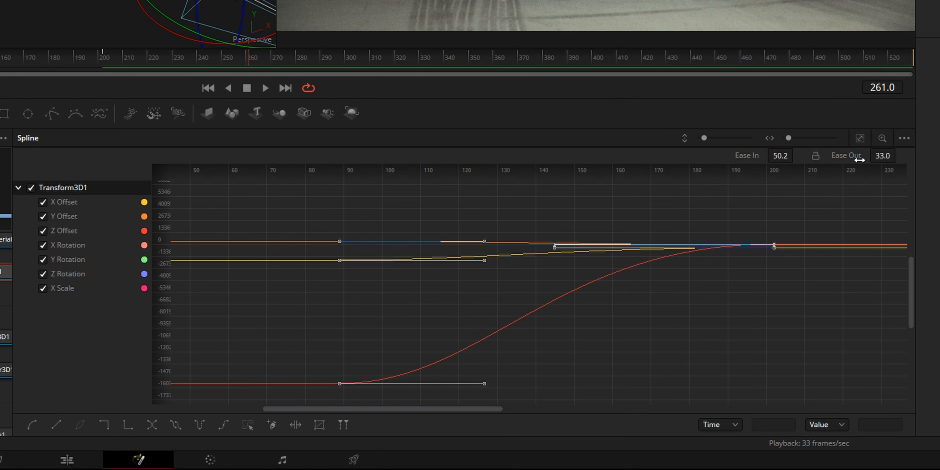
{"action": "left_click_drag", "start_coordinate": [878, 155], "coordinate": [900, 155]}
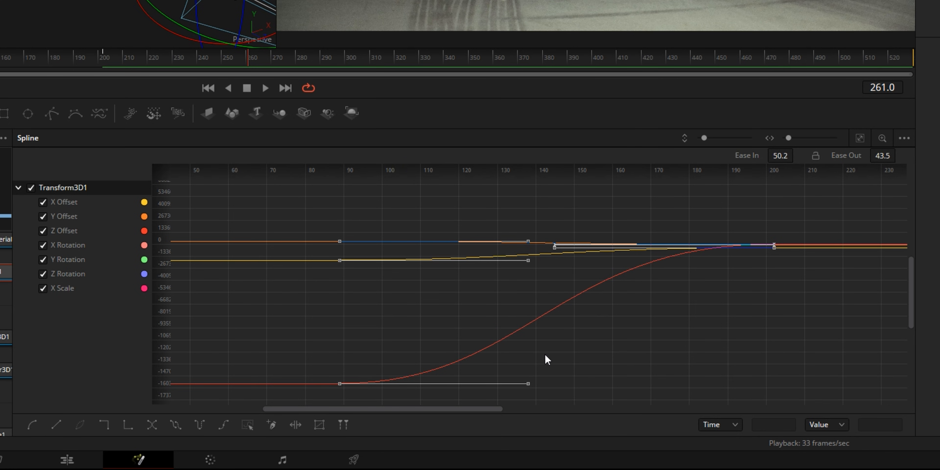
{"action": "left_click_drag", "start_coordinate": [783, 156], "coordinate": [789, 157]}
{"action": "left_click_drag", "start_coordinate": [879, 156], "coordinate": [882, 156]}
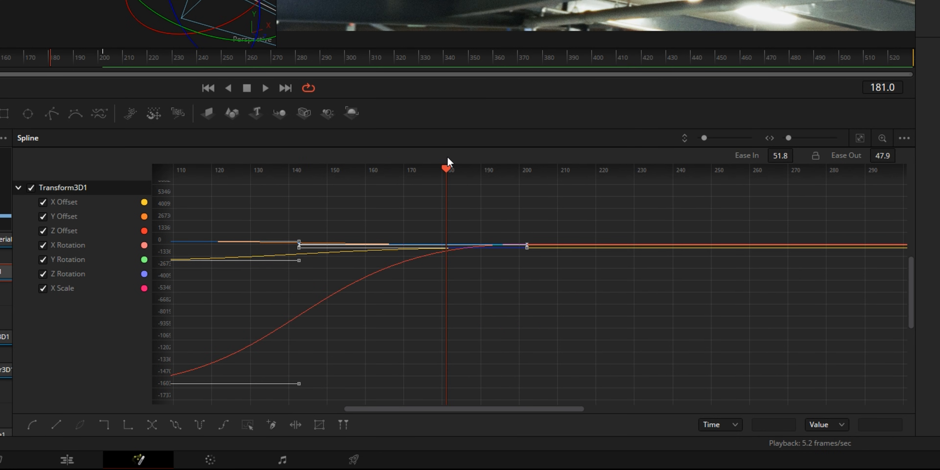
Reselect all the keyframes and fine-tune them by lowering both Ease Out and Ease In slightly.
{"action": "left_click_drag", "start_coordinate": [343, 288], "coordinate": [483, 272]}
{"action": "left_click_drag", "start_coordinate": [187, 189], "coordinate": [764, 371]}
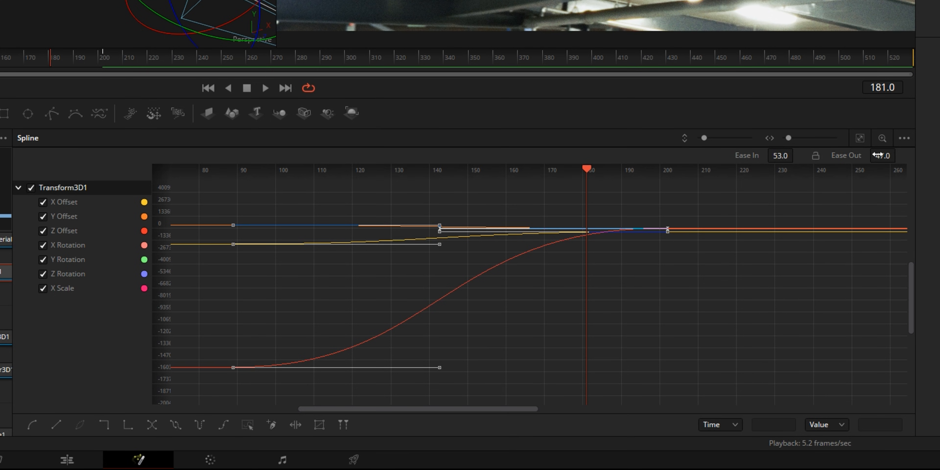
{"action": "left_click_drag", "start_coordinate": [881, 155], "coordinate": [876, 155]}
{"action": "left_click_drag", "start_coordinate": [781, 156], "coordinate": [770, 158]}
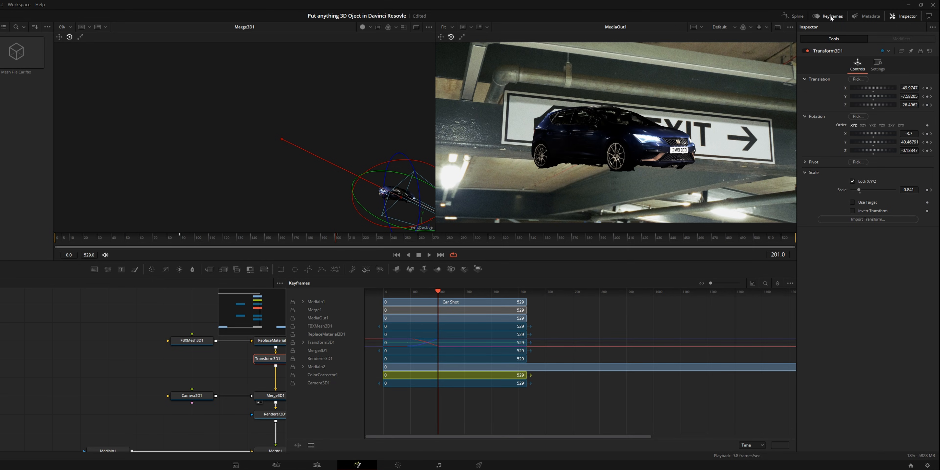
Show only Transform3D1 in the Keyframes editor and expand its channels.
{"action": "left_click", "coordinate": [790, 284]}
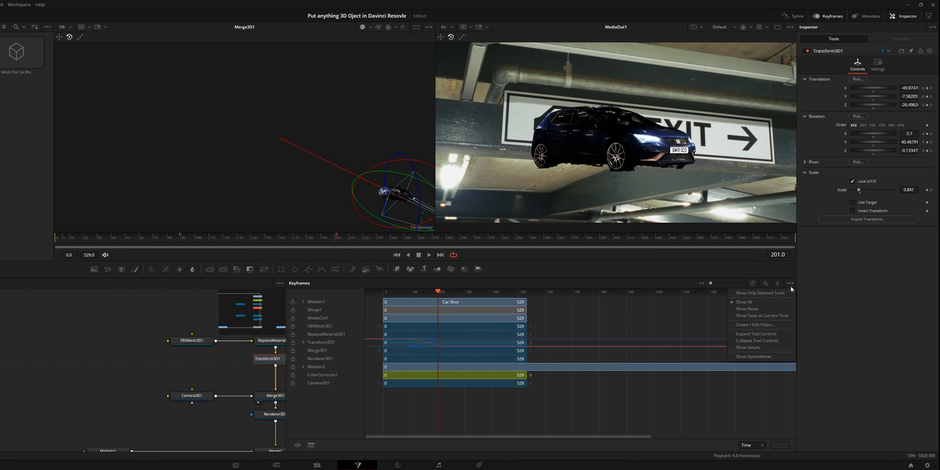
{"action": "left_click", "coordinate": [746, 294]}
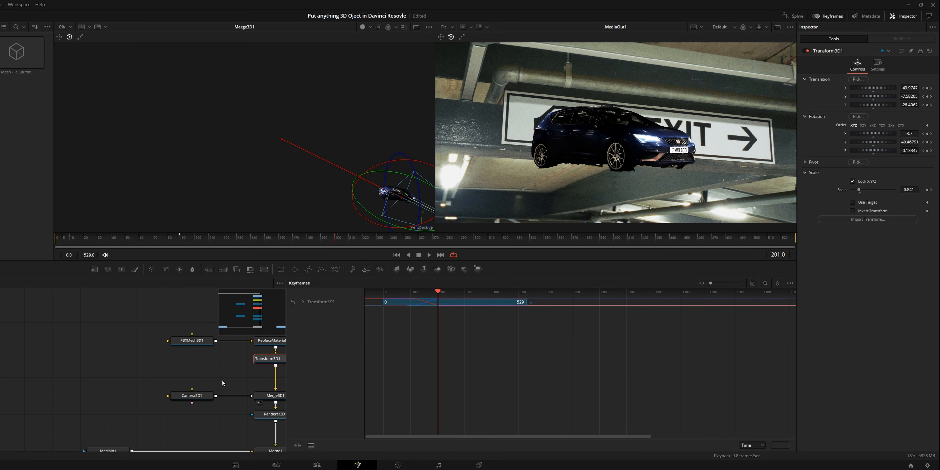
{"action": "left_click_drag", "start_coordinate": [222, 382], "coordinate": [108, 390]}
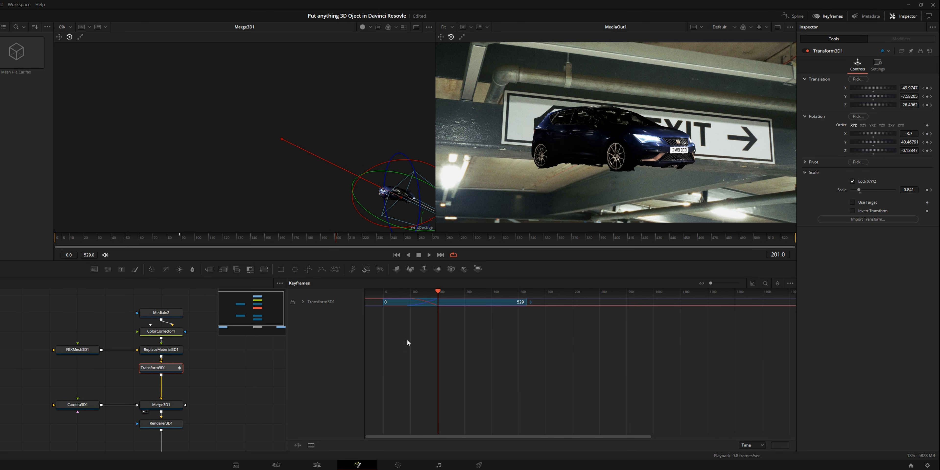
{"action": "left_click", "coordinate": [306, 302]}
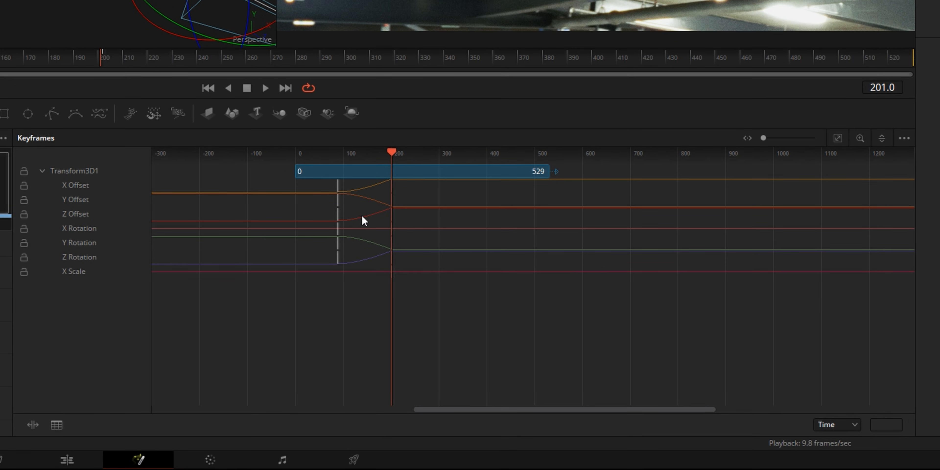
Move Transform3D1's starting keyframes to frame 162 to speed up the car's movement, and play back the result.
{"action": "scroll", "coordinate": [472, 330], "scroll_direction": "up", "scroll_amount": 5}
{"action": "scroll", "coordinate": [342, 221], "scroll_direction": "up", "scroll_amount": 3}
{"action": "left_click_drag", "start_coordinate": [392, 247], "coordinate": [508, 196]}
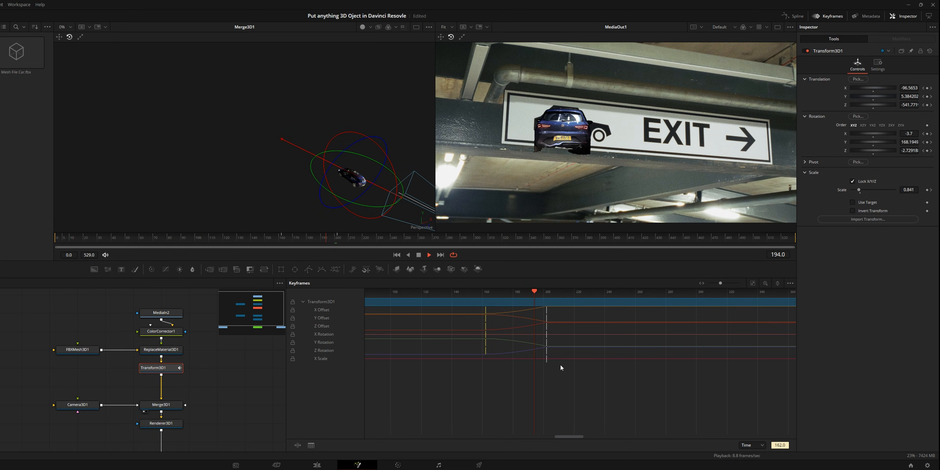
{"action": "key", "text": "space"}
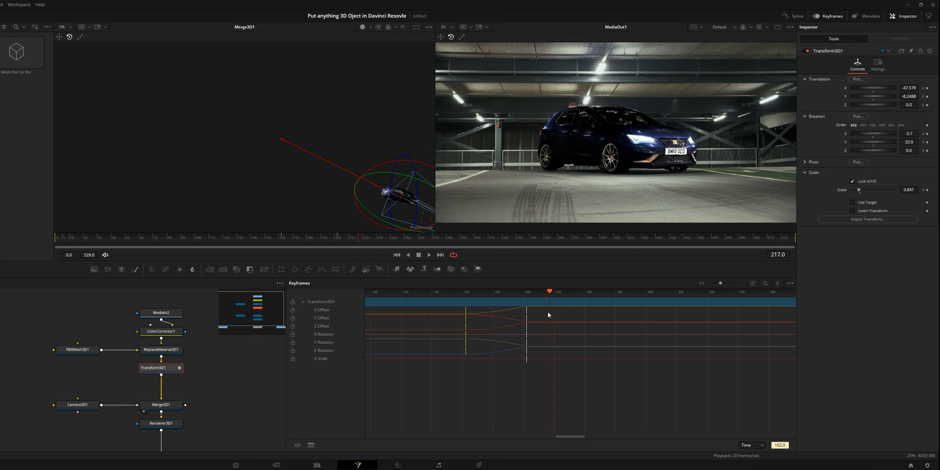
Add a keyframe to Merge1's Blend at 1.0 on frame 202, the last frame before the cut.
{"action": "left_click_drag", "start_coordinate": [549, 313], "coordinate": [533, 315]}
{"action": "left_click", "coordinate": [104, 341]}
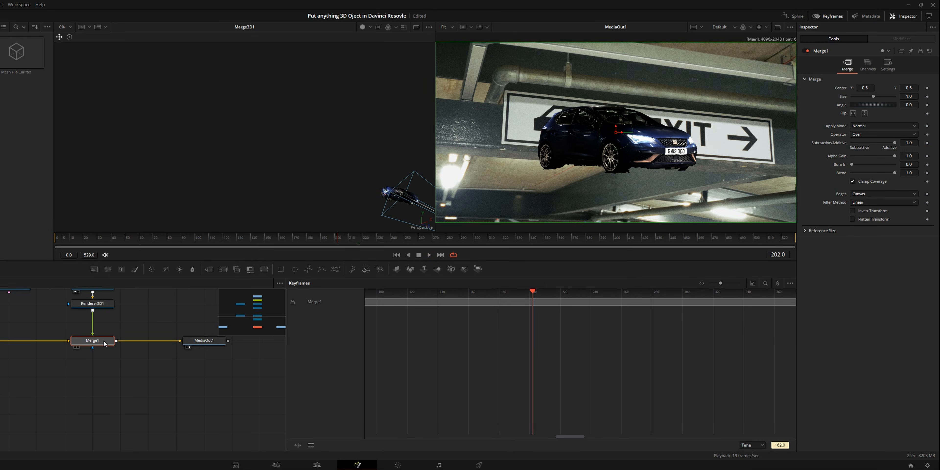
{"action": "left_click", "coordinate": [887, 65]}
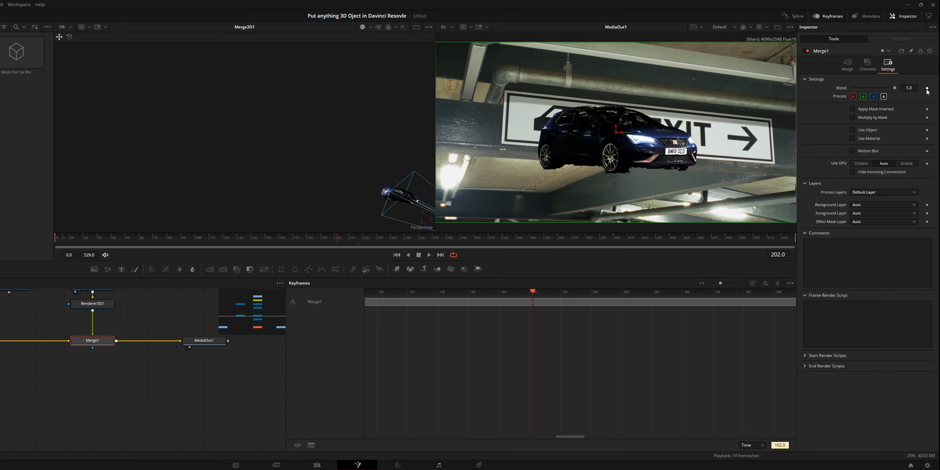
{"action": "left_click", "coordinate": [927, 90]}
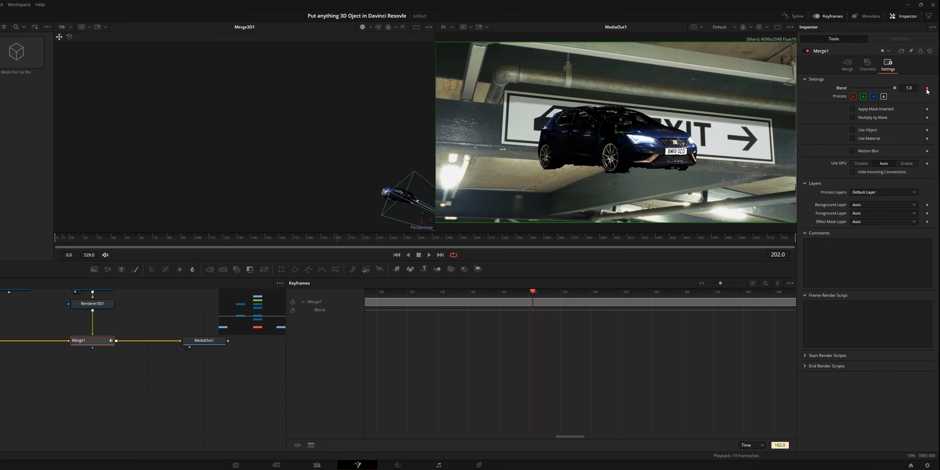
Keyframe Merge1's Blend to 0.0 at frame 203 and play back the transition to the real car.
{"action": "left_click", "coordinate": [339, 243]}
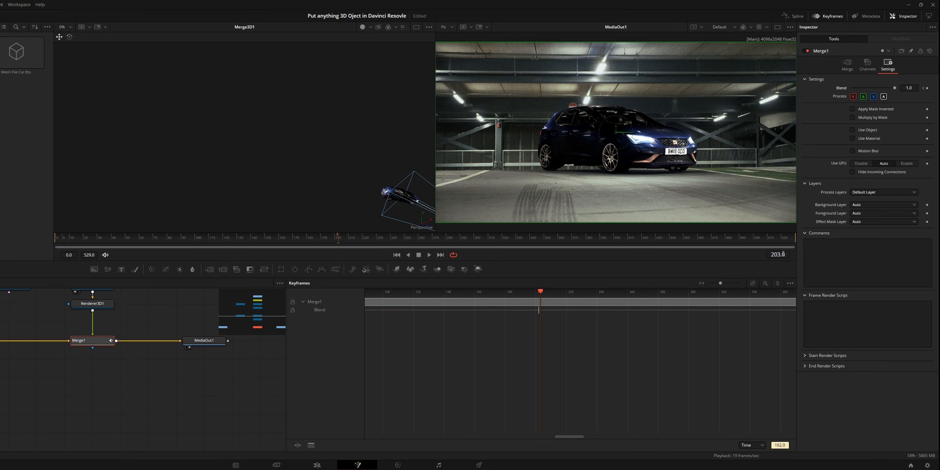
{"action": "left_click_drag", "start_coordinate": [894, 89], "coordinate": [777, 104]}
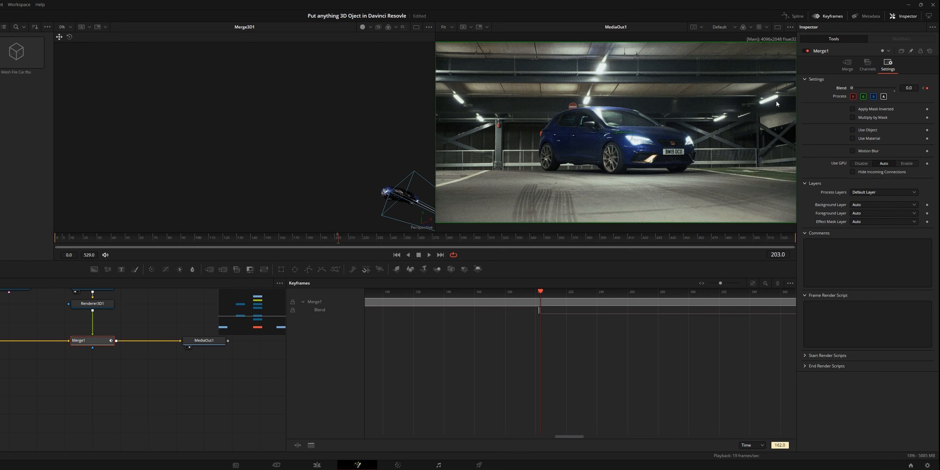
{"action": "mouse_move", "coordinate": [333, 237]}
{"action": "left_mouse_down"}
{"action": "mouse_move", "coordinate": [324, 241]}
{"action": "mouse_move", "coordinate": [365, 246]}
{"action": "mouse_move", "coordinate": [316, 241]}
{"action": "left_mouse_up"}
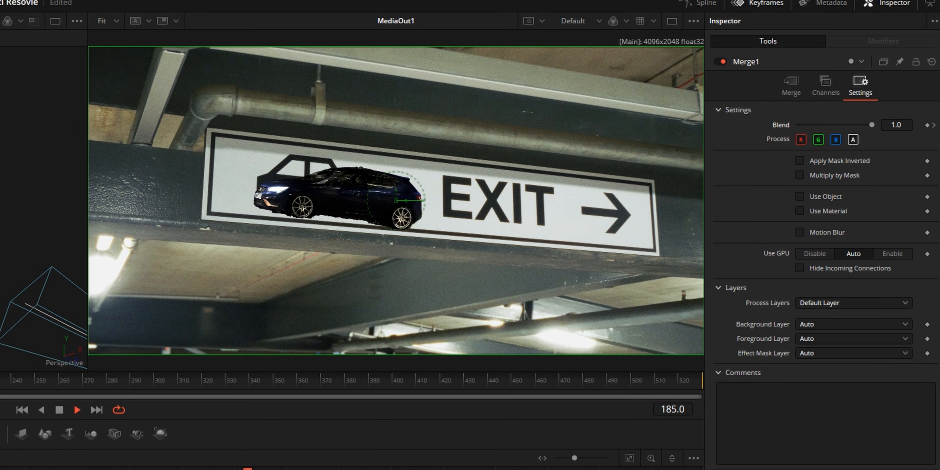
{"action": "key", "text": "space"}
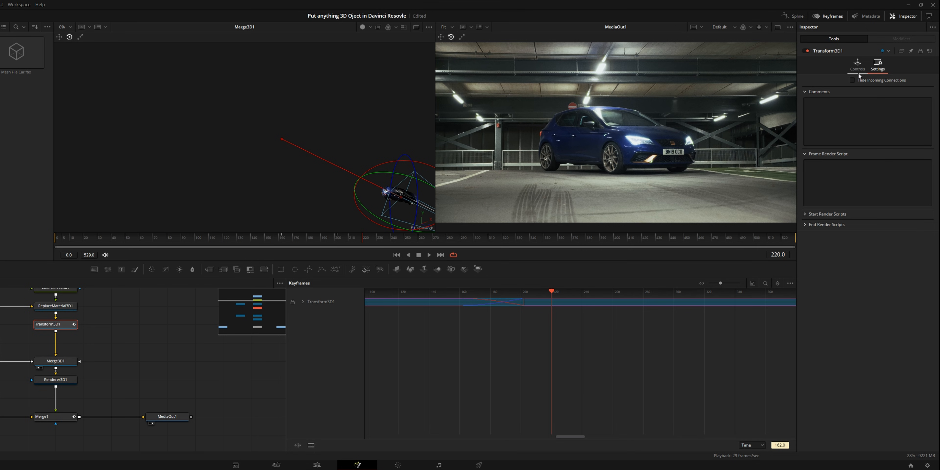
Enable Motion Blur on the Renderer3D1 node.
{"action": "left_click", "coordinate": [860, 69]}
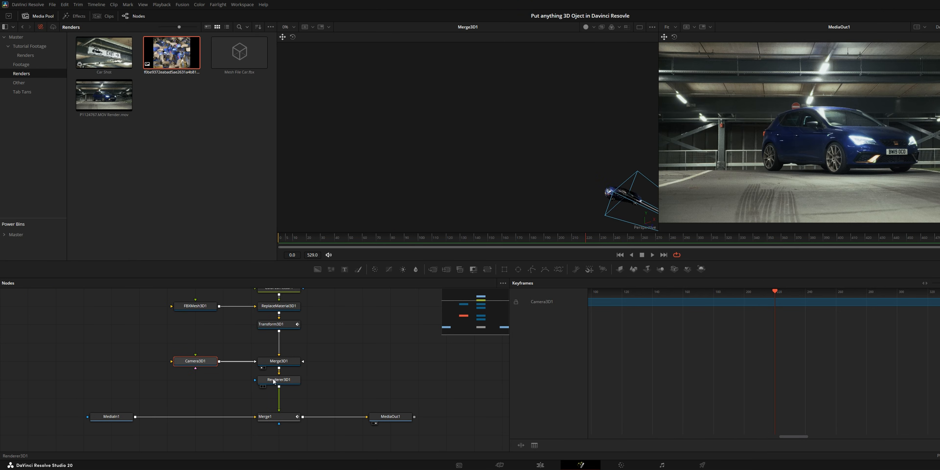
{"action": "left_click", "coordinate": [274, 382]}
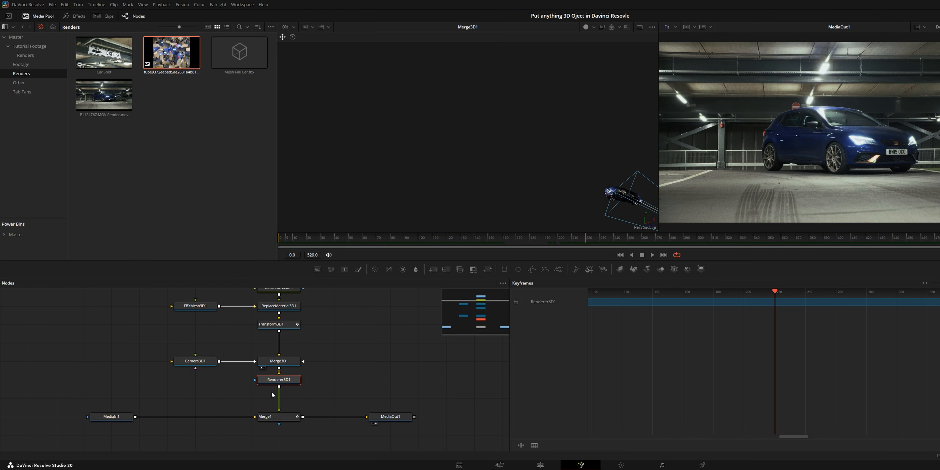
{"action": "left_click", "coordinate": [200, 363]}
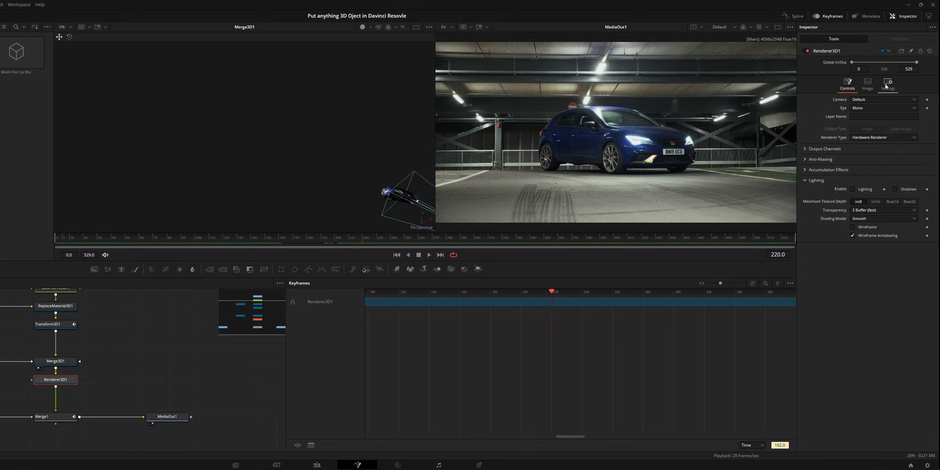
{"action": "left_click", "coordinate": [888, 84]}
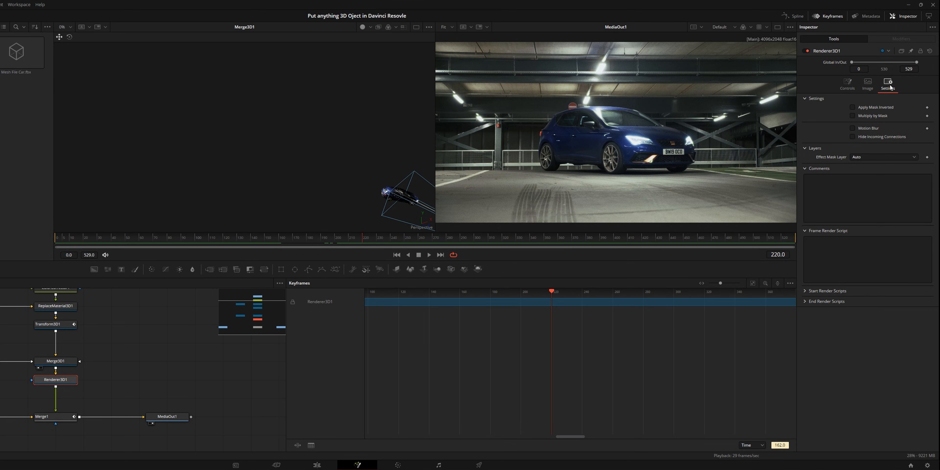
{"action": "left_click", "coordinate": [862, 129]}
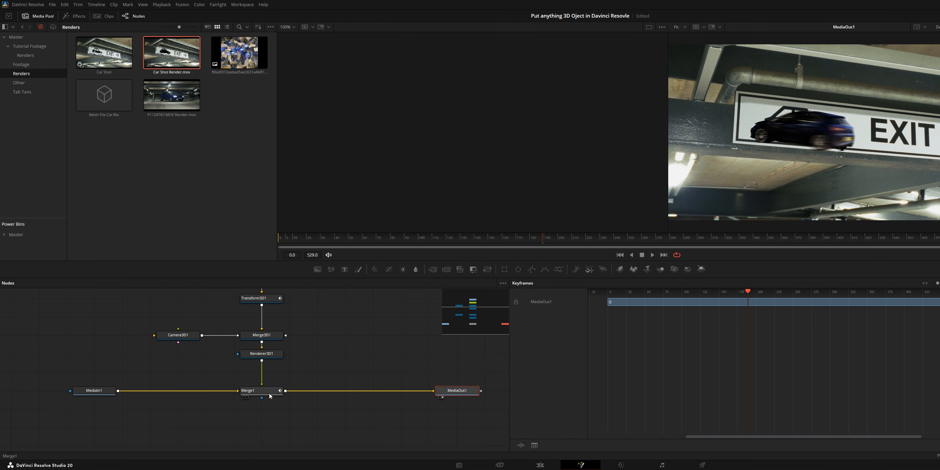
Insert a Camera Shake node after Merge1 and set its Edges to Mirror.
{"action": "key", "text": "shift+space"}
{"action": "type", "text": "tran"}
{"action": "key", "text": "BackSpace"}
{"action": "key", "text": "BackSpace"}
{"action": "key", "text": "BackSpace"}
{"action": "key", "text": "BackSpace"}
{"action": "type", "text": "camera"}
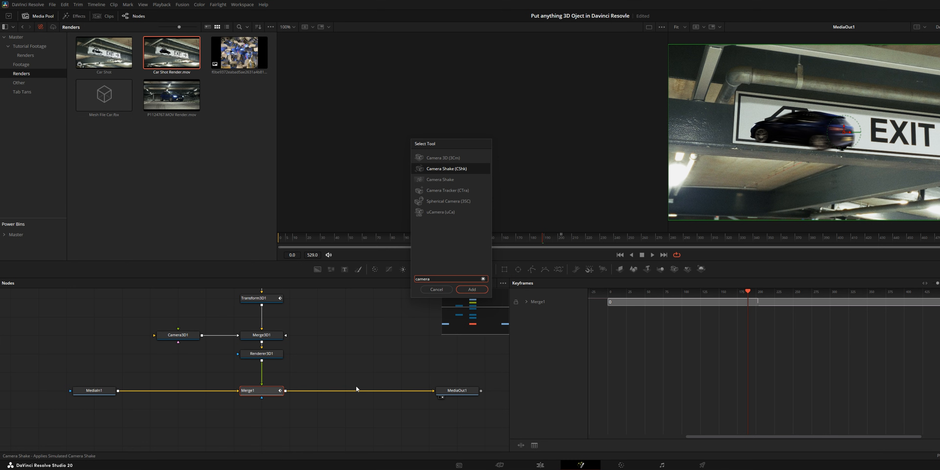
{"action": "key", "text": "Return"}
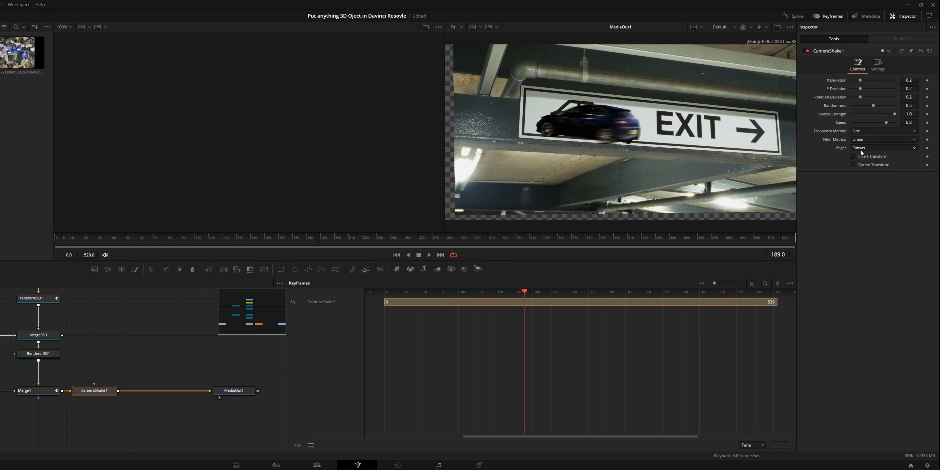
{"action": "left_click", "coordinate": [864, 178]}
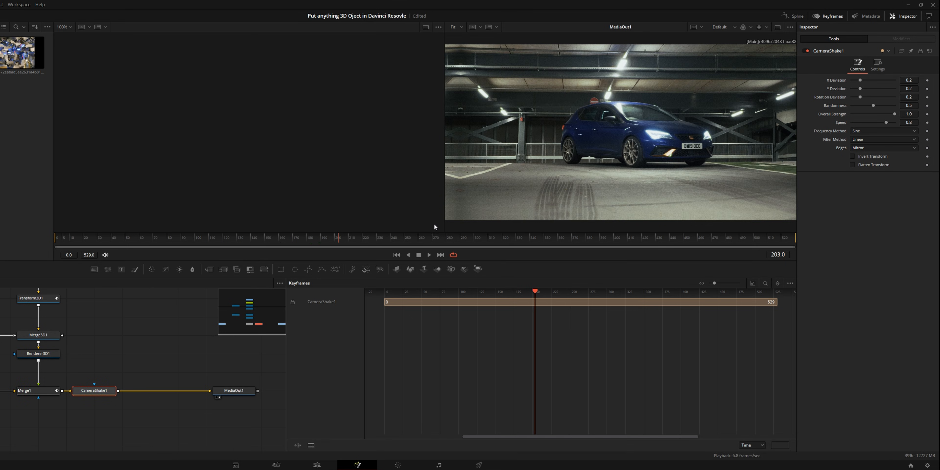
At frame 202, set CameraShake1's Overall Strength and Speed to 0.0 and keyframe these plus both deviations, Rotation Deviation and Randomness.
{"action": "key", "text": "Left"}
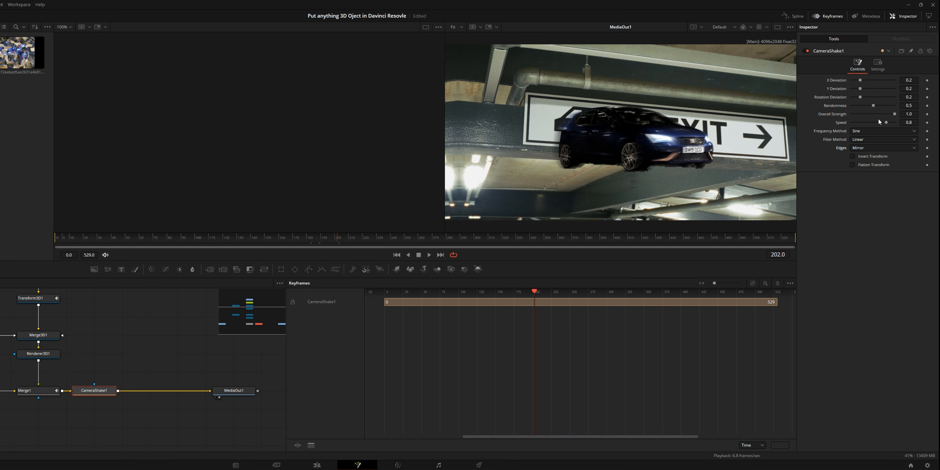
{"action": "left_click_drag", "start_coordinate": [894, 114], "coordinate": [851, 115]}
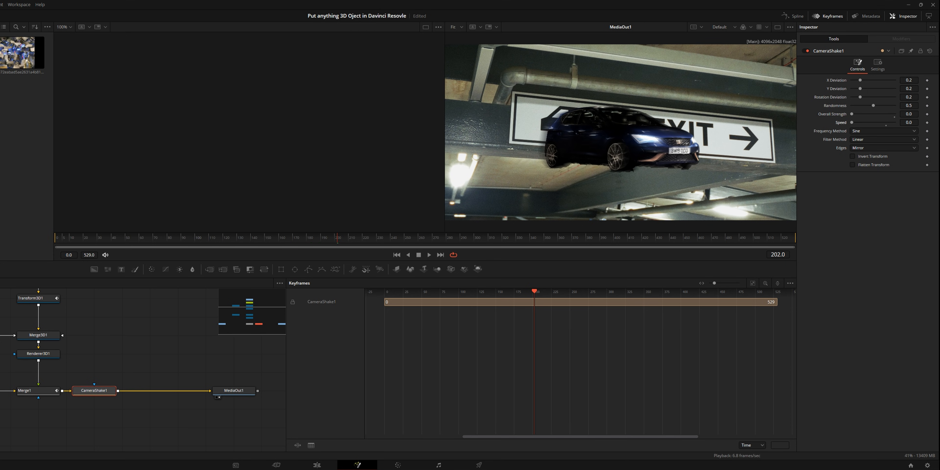
{"action": "left_click", "coordinate": [927, 122]}
{"action": "left_click", "coordinate": [927, 114]}
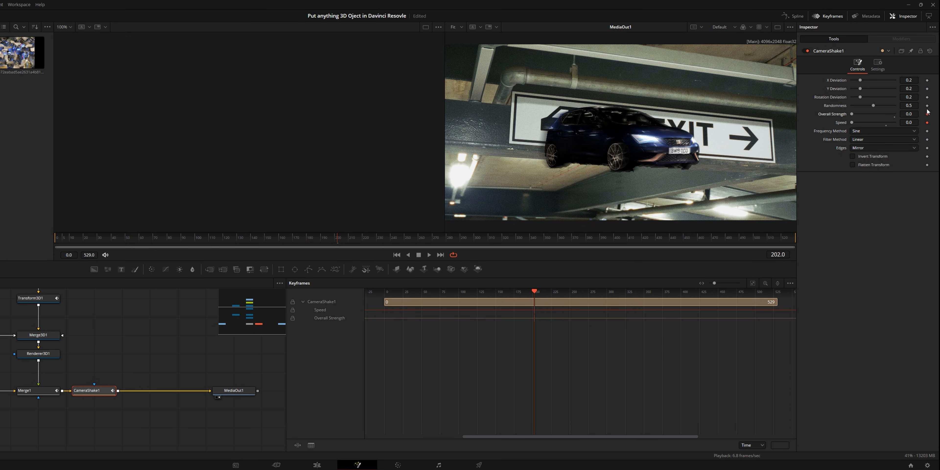
{"action": "left_click", "coordinate": [927, 79]}
{"action": "left_click", "coordinate": [927, 89]}
At frame 203, raise CameraShake1's Overall Strength to nearly full and increase its Speed.
{"action": "left_click", "coordinate": [337, 240]}
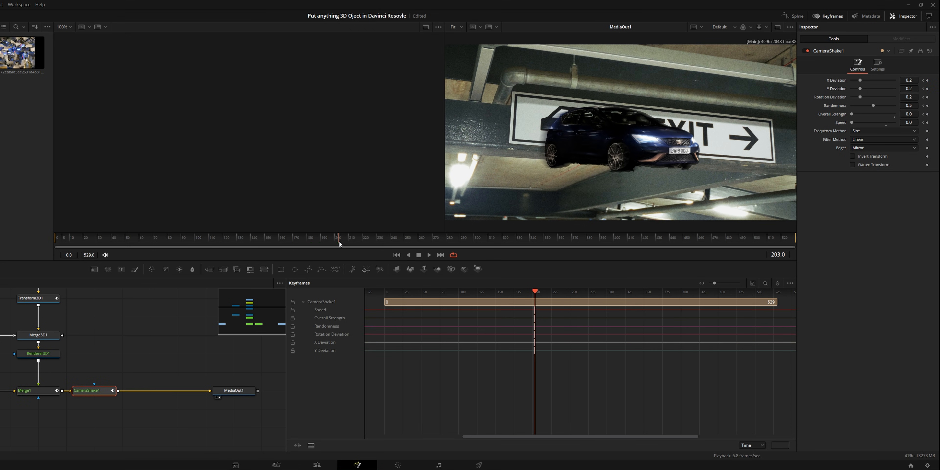
{"action": "left_click_drag", "start_coordinate": [852, 114], "coordinate": [892, 115]}
{"action": "left_click_drag", "start_coordinate": [852, 123], "coordinate": [883, 122]}
Enable Motion Blur on CameraShake1 with Shutter Angle 153.1 and Center Bias -0.09.
{"action": "left_click", "coordinate": [877, 65]}
{"action": "left_click", "coordinate": [852, 151]}
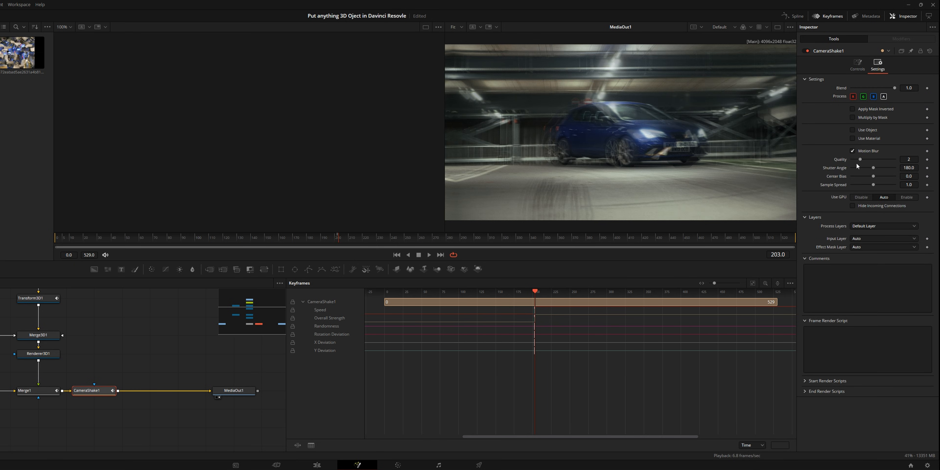
{"action": "left_click_drag", "start_coordinate": [872, 170], "coordinate": [872, 171]}
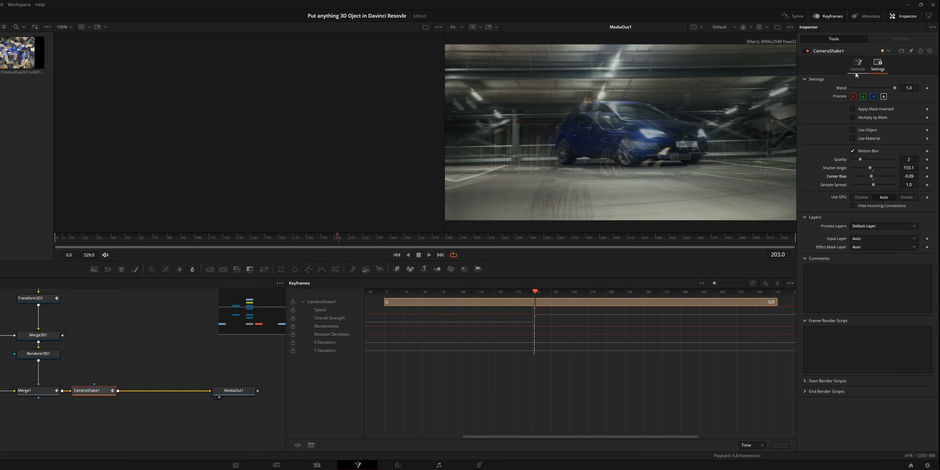
At frame 230, bring CameraShake1's Overall Strength and Speed back down to 0.0.
{"action": "left_click", "coordinate": [857, 66]}
{"action": "left_click_drag", "start_coordinate": [345, 237], "coordinate": [378, 240]}
{"action": "left_click_drag", "start_coordinate": [892, 113], "coordinate": [844, 132]}
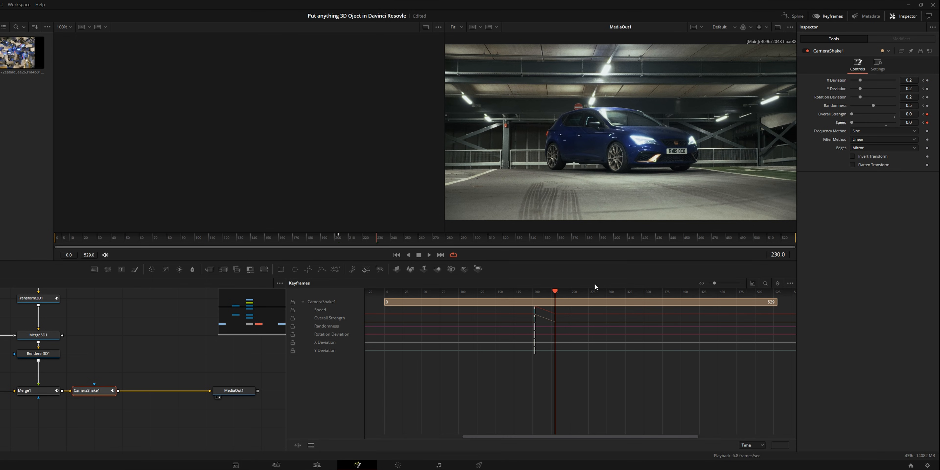
Show only CameraShake1's curves in the Spline editor and fit them to the view.
{"action": "left_click", "coordinate": [802, 17]}
{"action": "left_click", "coordinate": [820, 17]}
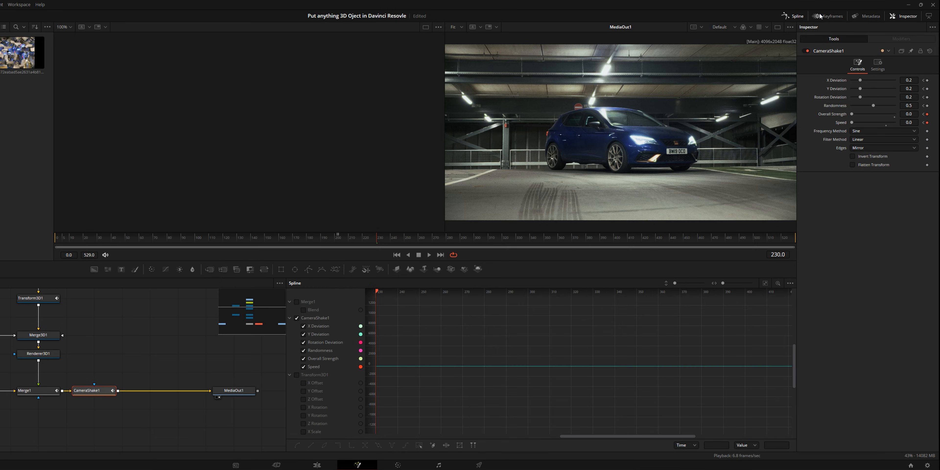
{"action": "left_click", "coordinate": [789, 283]}
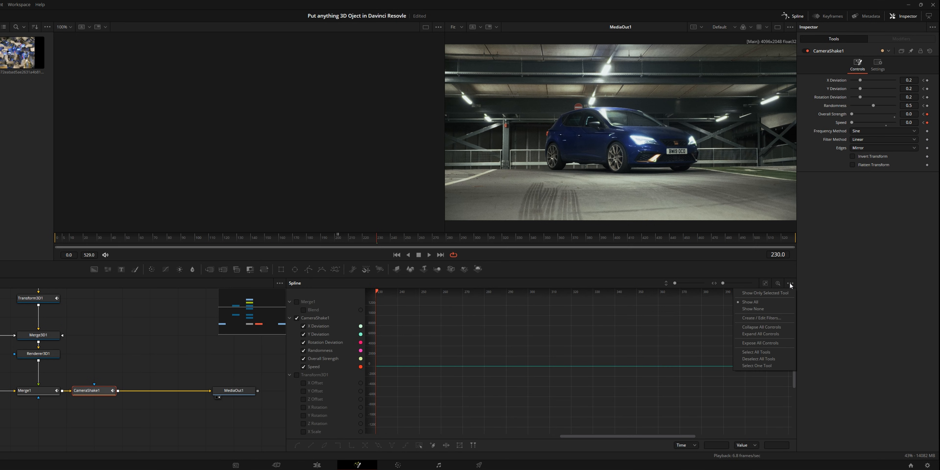
{"action": "left_click", "coordinate": [787, 294]}
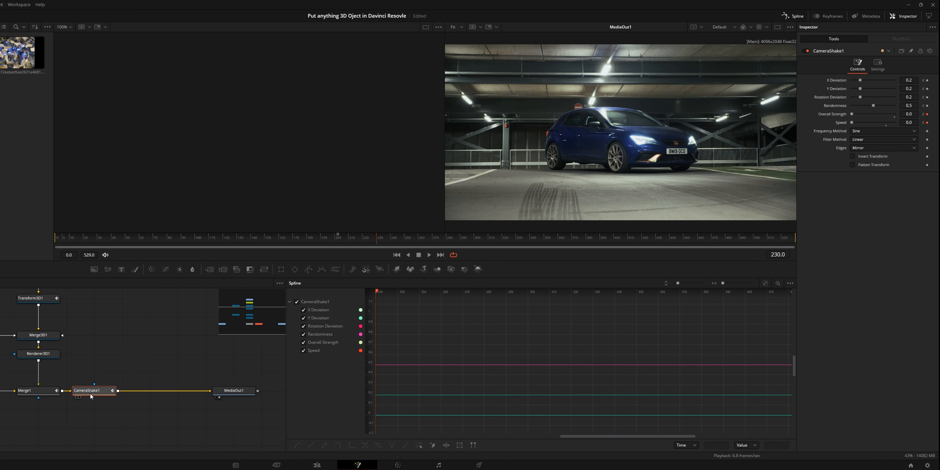
{"action": "left_click", "coordinate": [765, 283]}
{"action": "scroll", "coordinate": [526, 349], "scroll_direction": "down", "scroll_amount": 2}
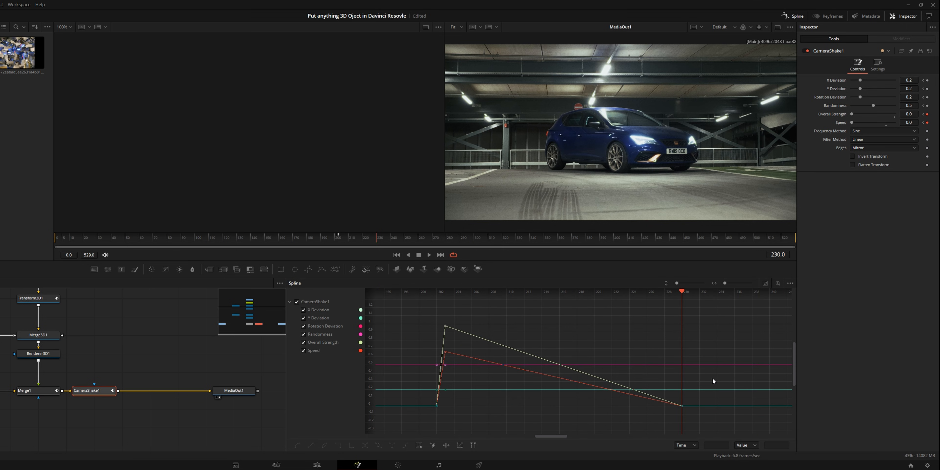
Select CameraShake1's keyframes in the Spline editor and smooth their curves.
{"action": "left_click_drag", "start_coordinate": [448, 355], "coordinate": [443, 356]}
{"action": "key", "text": "shift+s"}
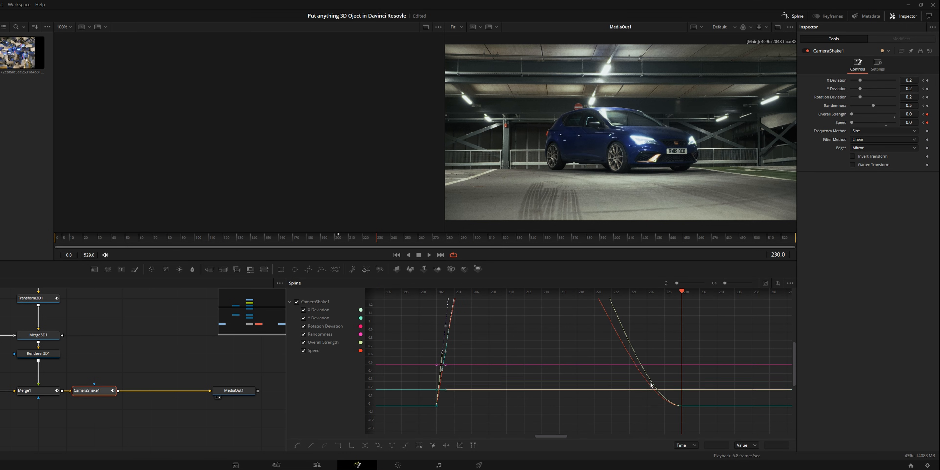
{"action": "scroll", "coordinate": [647, 359], "scroll_direction": "up", "scroll_amount": 2}
{"action": "scroll", "coordinate": [636, 347], "scroll_direction": "down", "scroll_amount": 4}
{"action": "scroll", "coordinate": [636, 349], "scroll_direction": "down", "scroll_amount": 3}
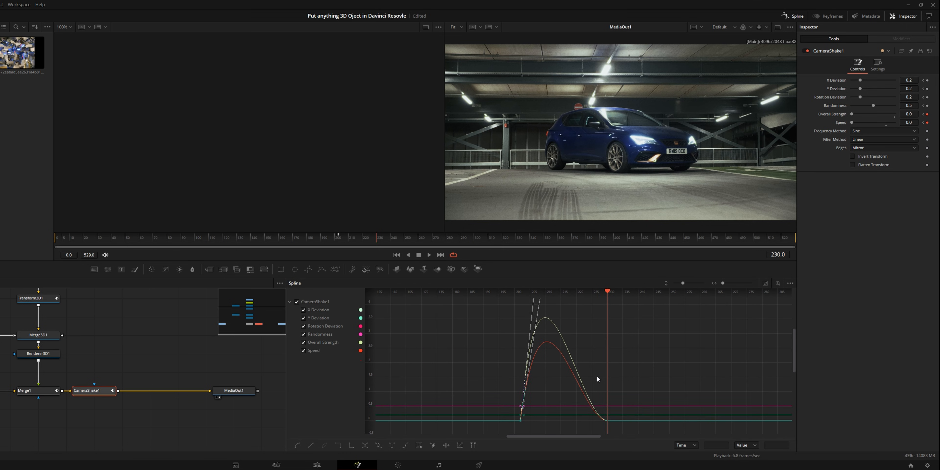
Adjust the Ease In and Ease Out of CameraShake1's selected keyframes.
{"action": "key", "text": "t"}
{"action": "left_click_drag", "start_coordinate": [719, 294], "coordinate": [787, 292]}
{"action": "left_click_drag", "start_coordinate": [720, 293], "coordinate": [771, 294]}
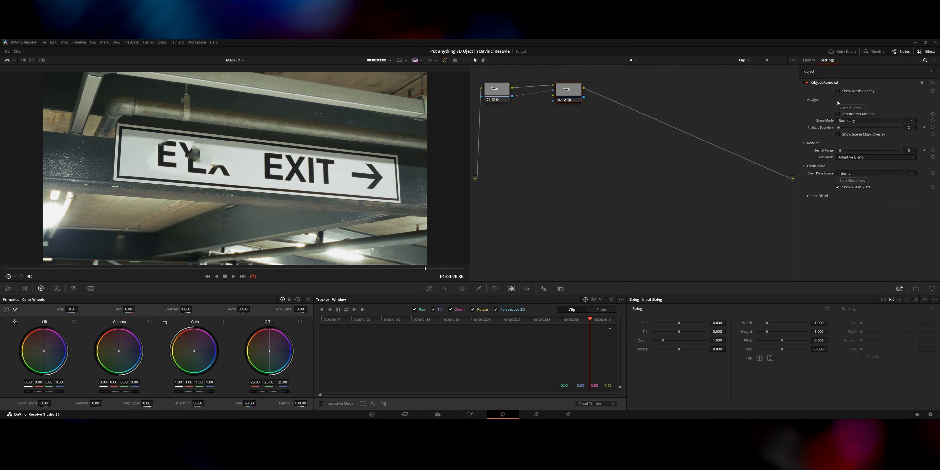
{"action": "left_click_drag", "start_coordinate": [326, 313], "coordinate": [233, 363]}
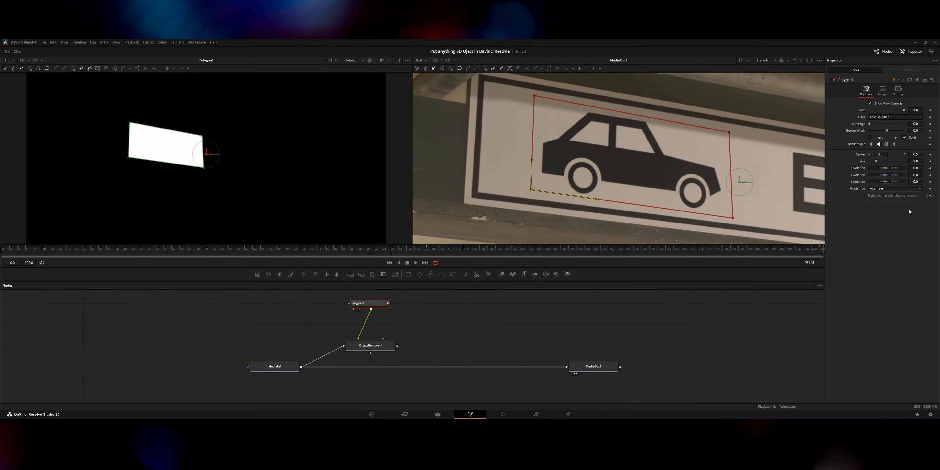